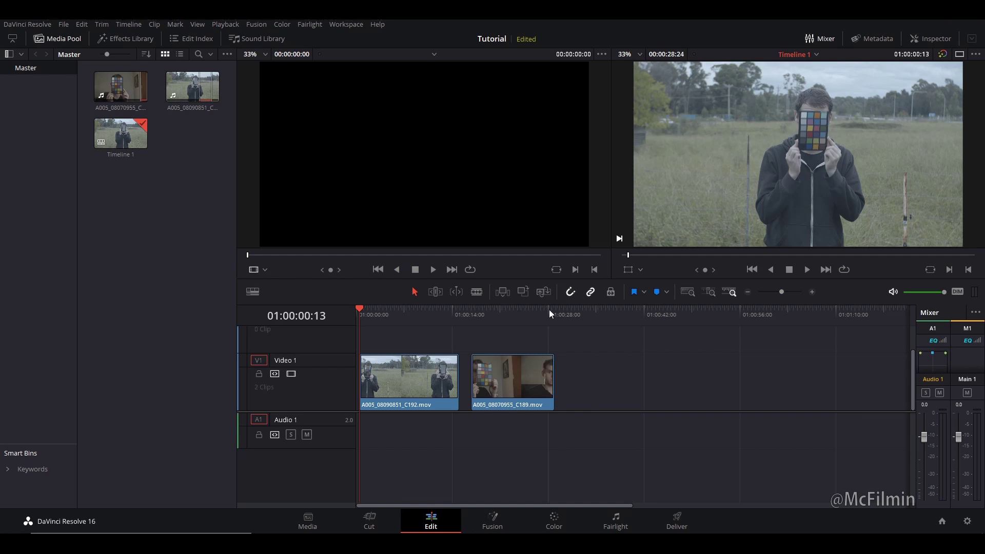
# Scrub into the indoor clip and park on the SpyderCheckr chart frame at 01:00:16:21
pyautogui.click(489, 313)
pyautogui.moveTo(489, 312); pyautogui.dragTo(513, 316)
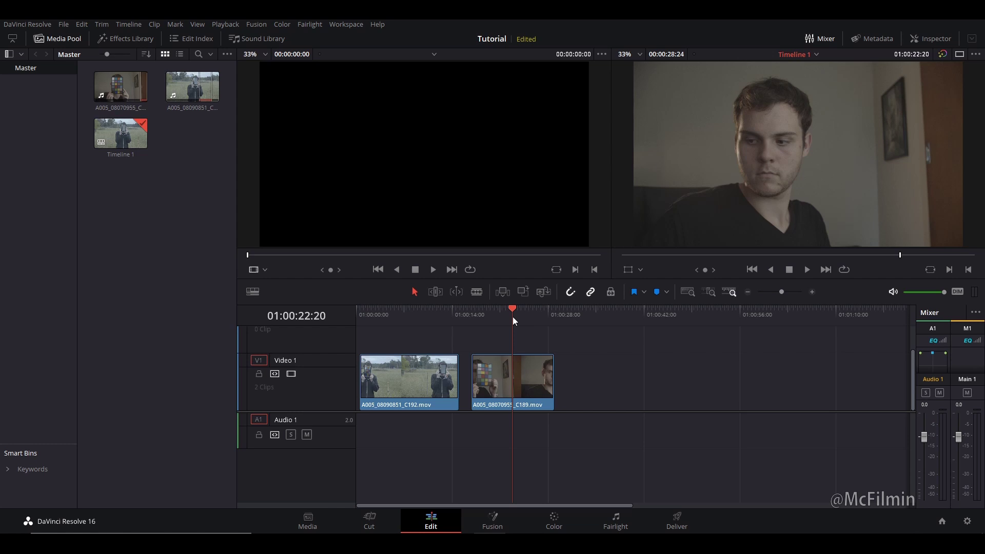
pyautogui.moveTo(512, 315); pyautogui.dragTo(493, 321)
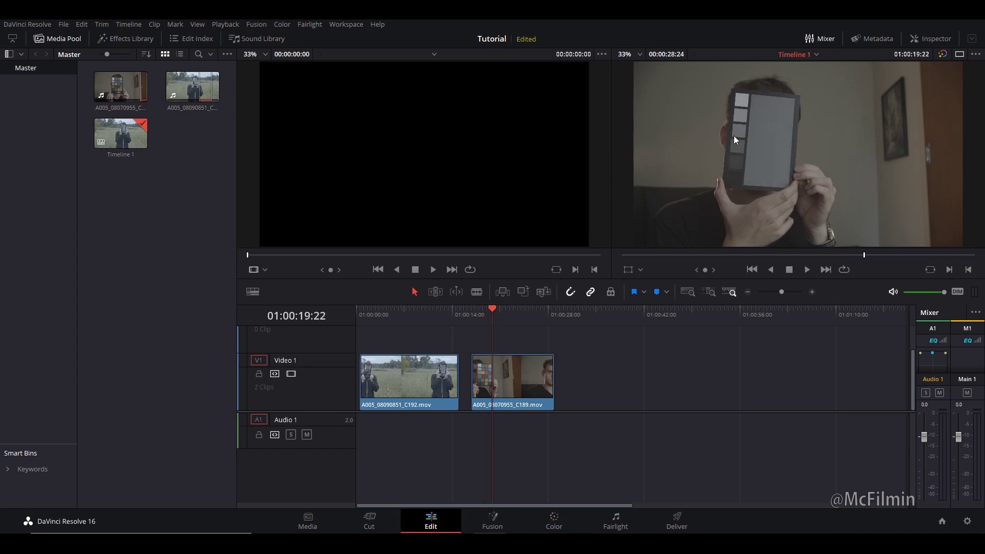
pyautogui.click(396, 316)
pyautogui.moveTo(494, 319); pyautogui.dragTo(481, 319)
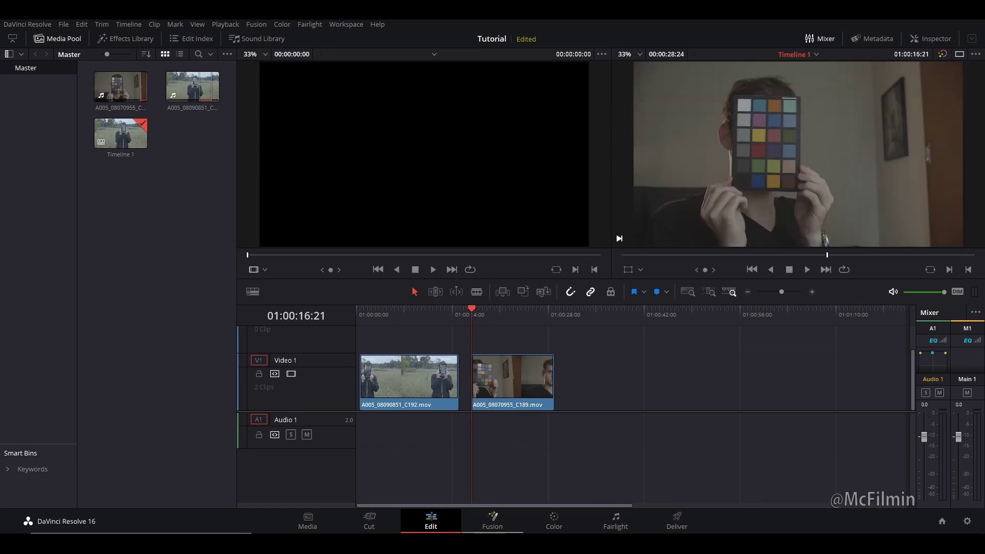
# On the Color page, set Color Match to Datacolor SpyderCheckr 24 and overlay the Color Chart grid
pyautogui.click(564, 526)
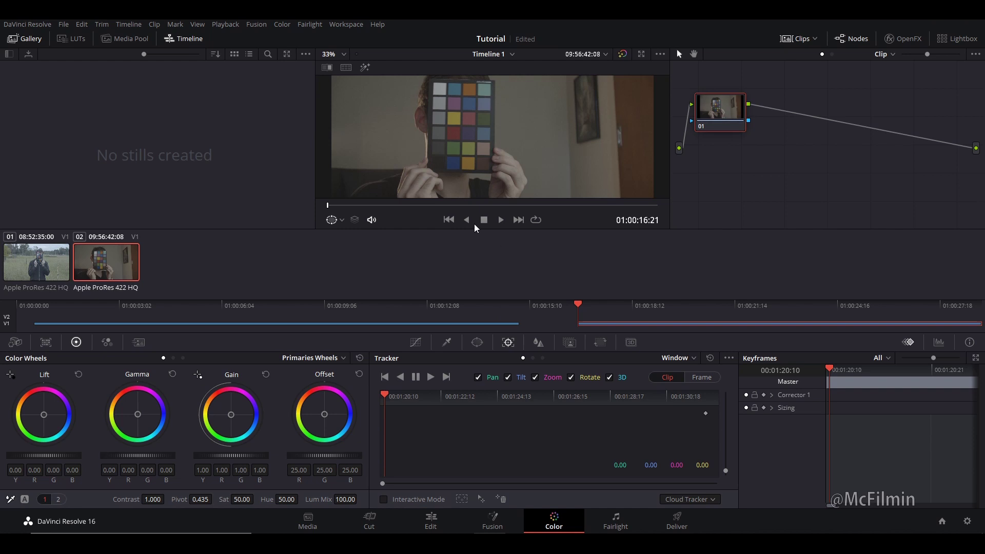
pyautogui.click(46, 342)
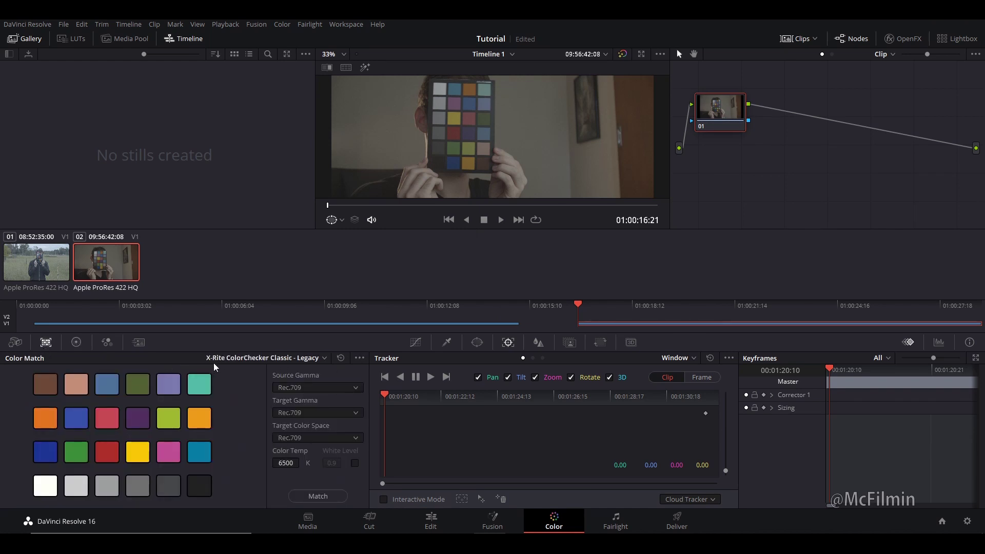
pyautogui.click(279, 364)
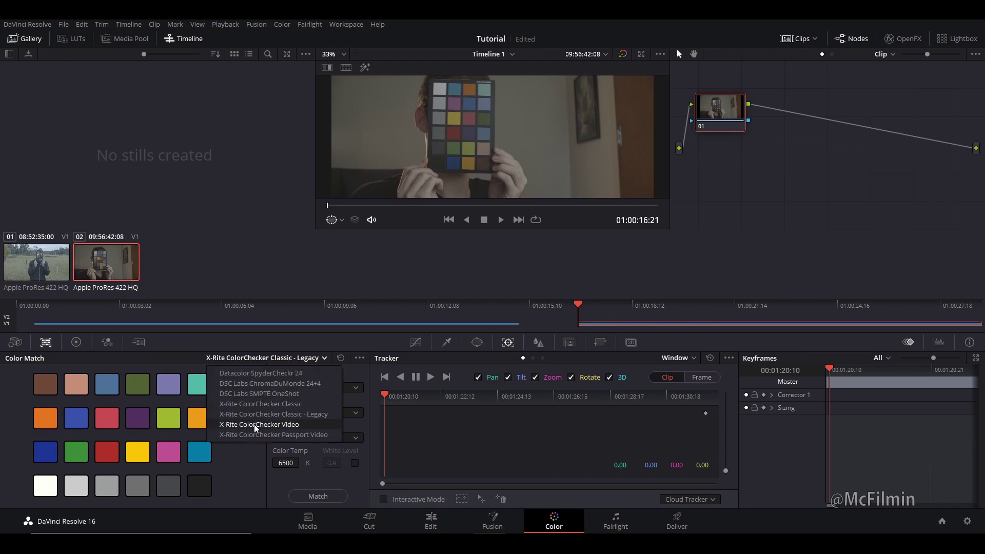
pyautogui.click(266, 376)
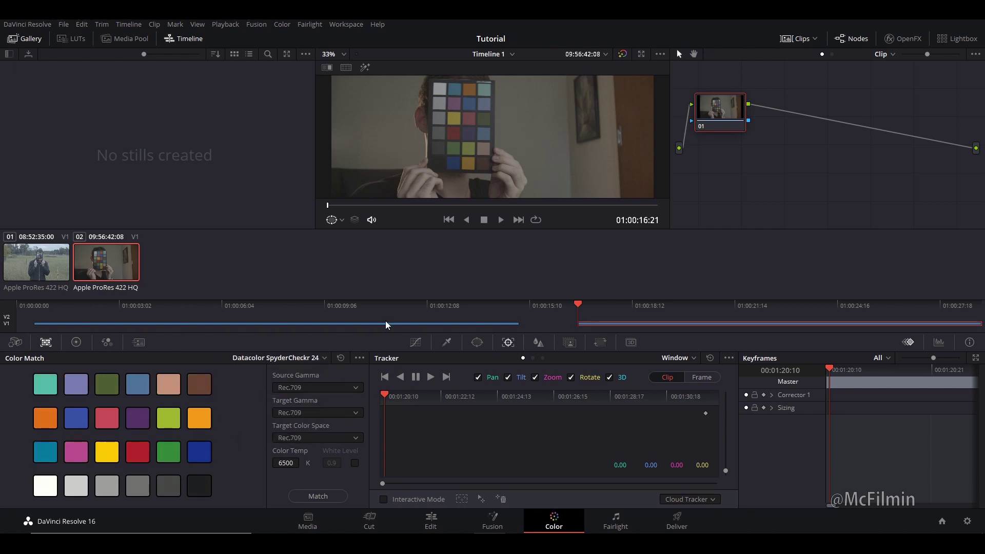
pyautogui.click(341, 220)
pyautogui.click(367, 305)
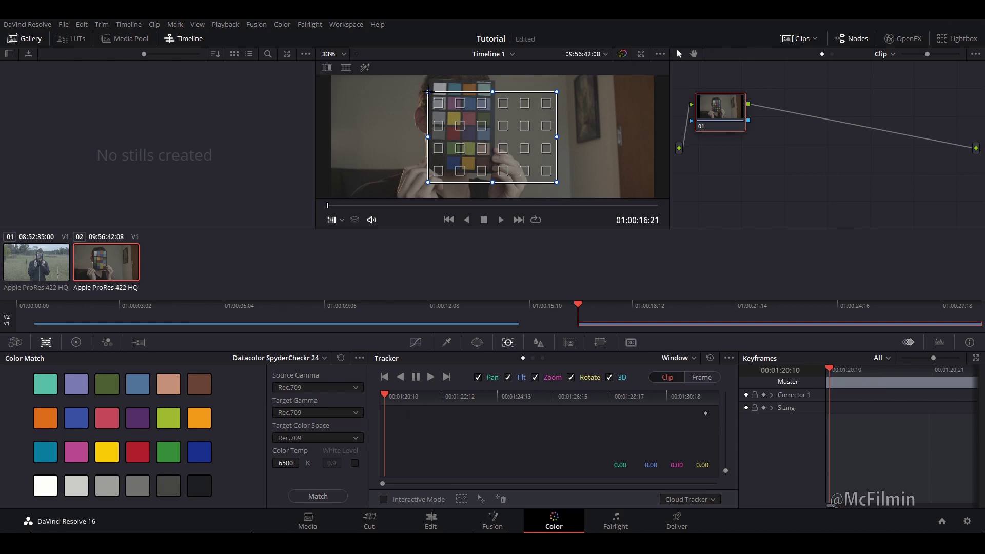
# Drag the grid's four corners onto the SpyderCheckr's corners and fine-tune the top-left and bottom-left
pyautogui.moveTo(427, 91); pyautogui.dragTo(491, 82)
pyautogui.moveTo(428, 181); pyautogui.dragTo(433, 81)
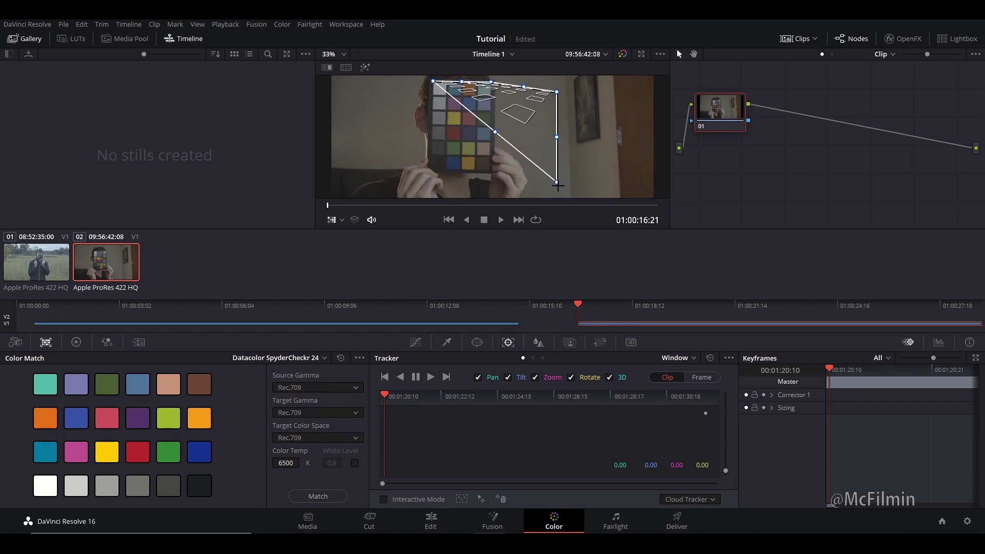
pyautogui.moveTo(557, 182); pyautogui.dragTo(427, 176)
pyautogui.moveTo(556, 92); pyautogui.dragTo(486, 179)
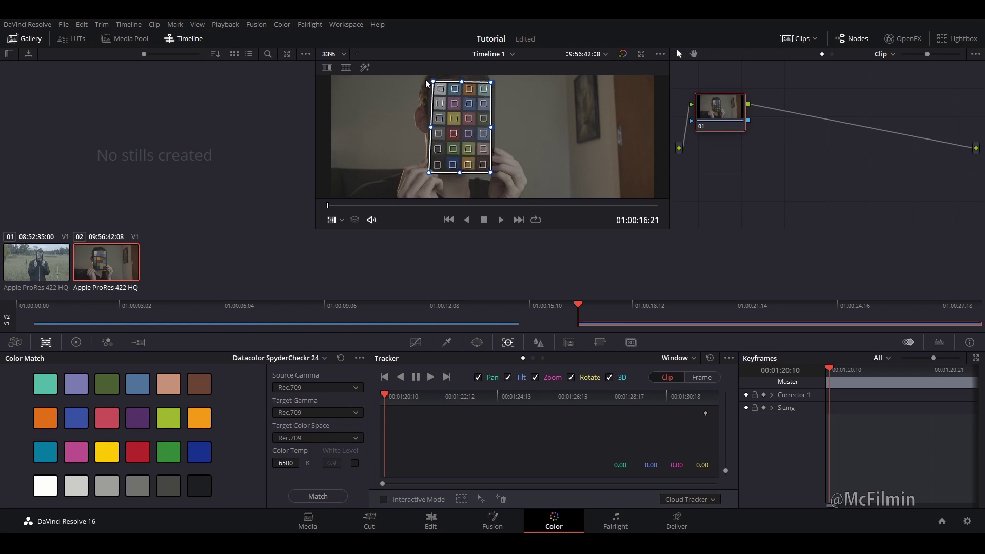
pyautogui.moveTo(430, 79); pyautogui.dragTo(433, 81)
pyautogui.moveTo(427, 173); pyautogui.dragTo(428, 172)
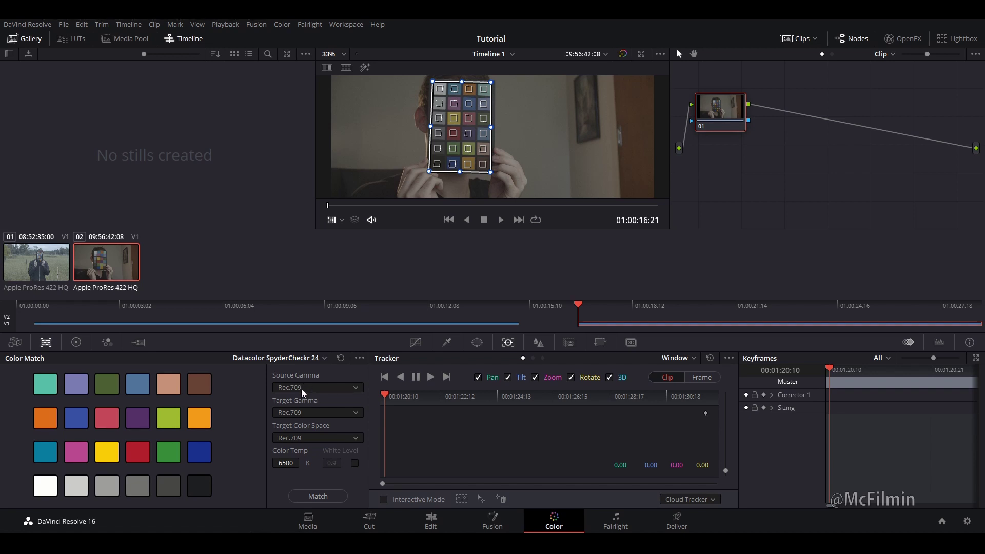
# Set Source Gamma to Blackmagic Design Film and Color Temp to 5600 K, then run Match
pyautogui.click(302, 390)
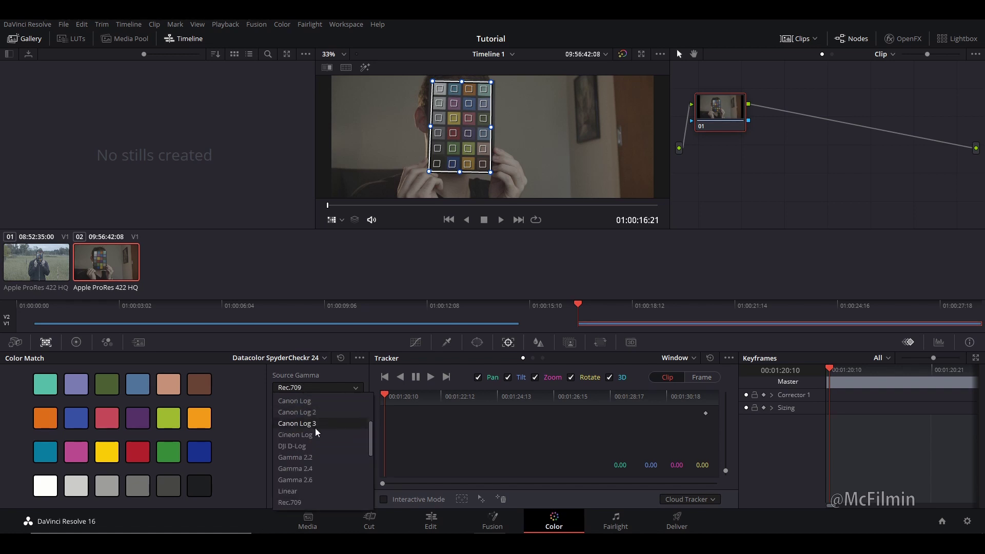
pyautogui.scroll(3, 318, 435)
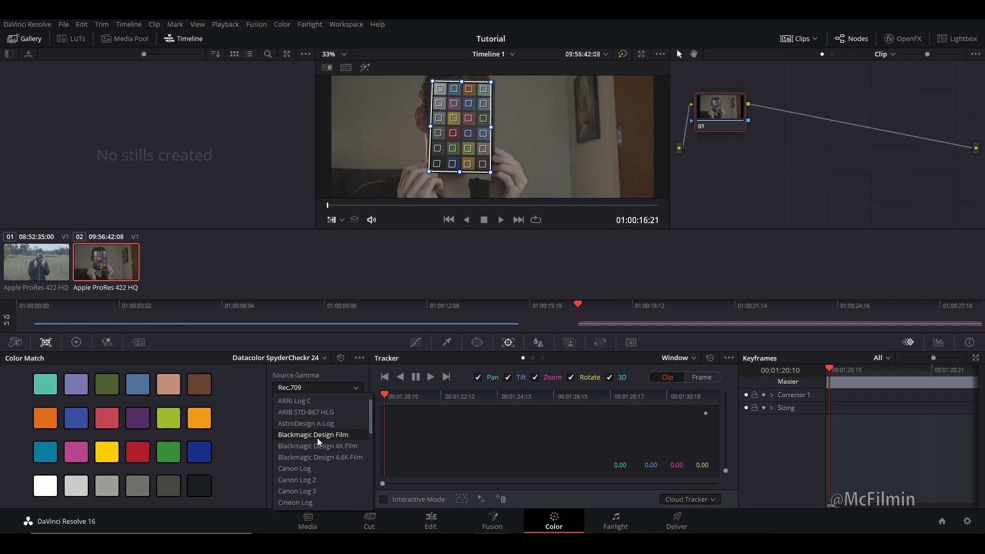
pyautogui.click(322, 437)
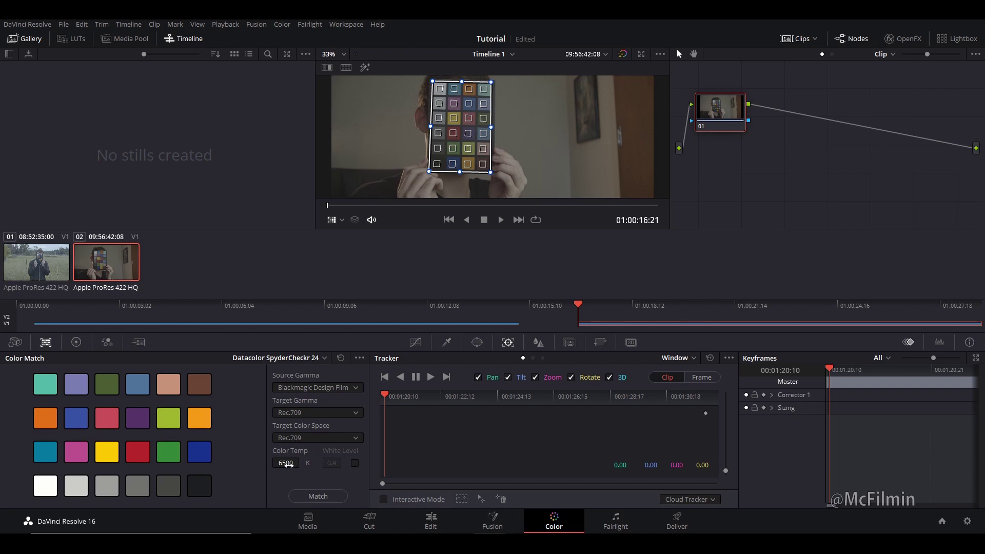
pyautogui.moveTo(288, 465); pyautogui.dragTo(291, 466)
pyautogui.click(318, 497)
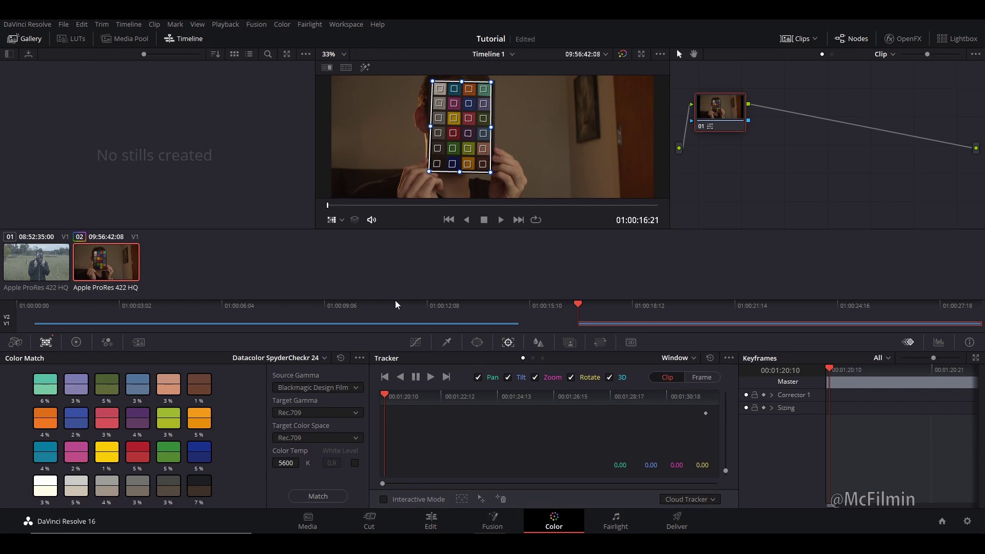
# Add serial corrector node 02 and position it in the node graph
pyautogui.rightClick(779, 140)
pyautogui.moveTo(798, 153)
pyautogui.click(767, 155)
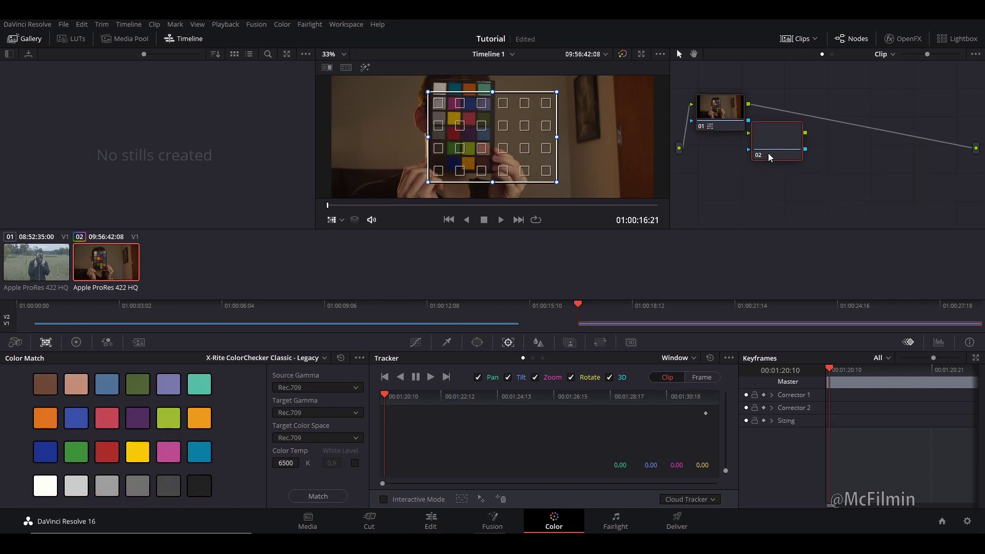
pyautogui.moveTo(770, 157); pyautogui.dragTo(795, 121)
# Switch the viewer overlay from the colour chart grid to power window outlines
pyautogui.click(340, 220)
pyautogui.click(347, 236)
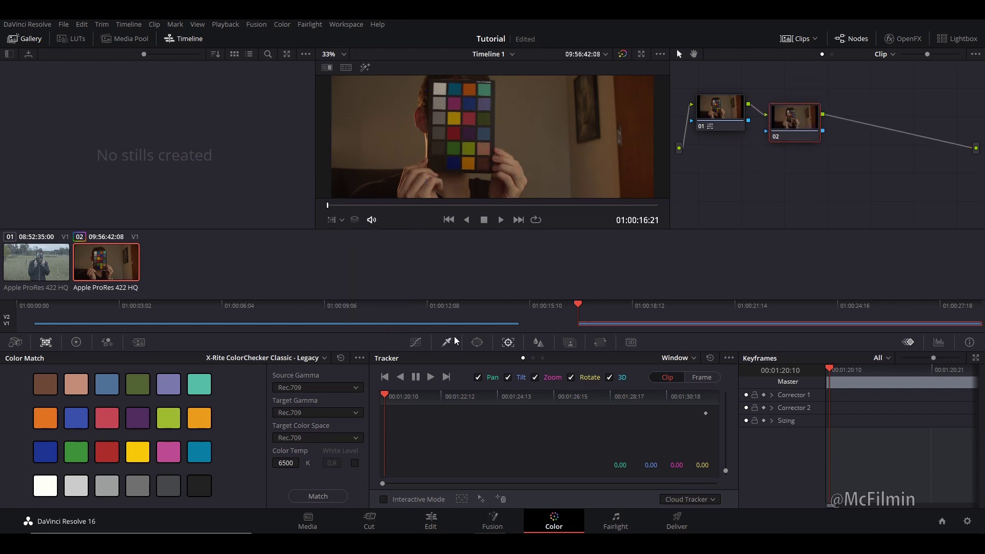
pyautogui.click(341, 220)
pyautogui.click(382, 262)
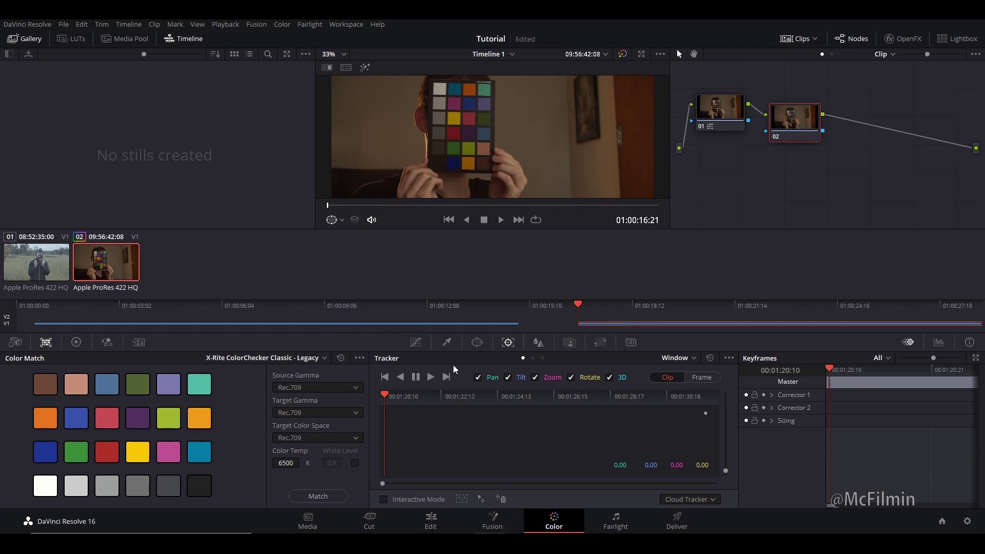
# Enable a Curve window on node 02 and advance the clip to the chart's grey side
pyautogui.click(478, 343)
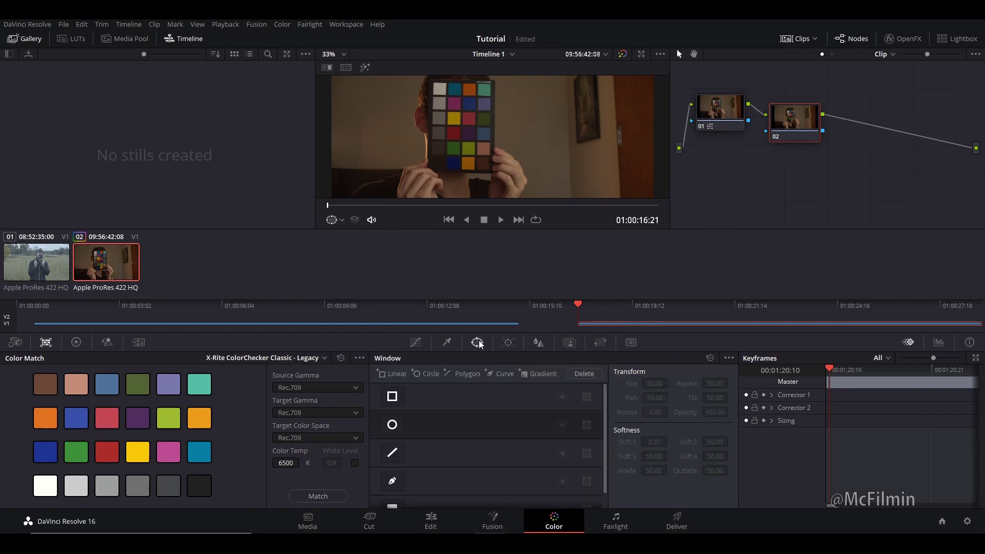
pyautogui.click(393, 481)
pyautogui.click(332, 209)
pyautogui.moveTo(332, 209); pyautogui.dragTo(372, 207)
pyautogui.scroll(-1, 443, 132)
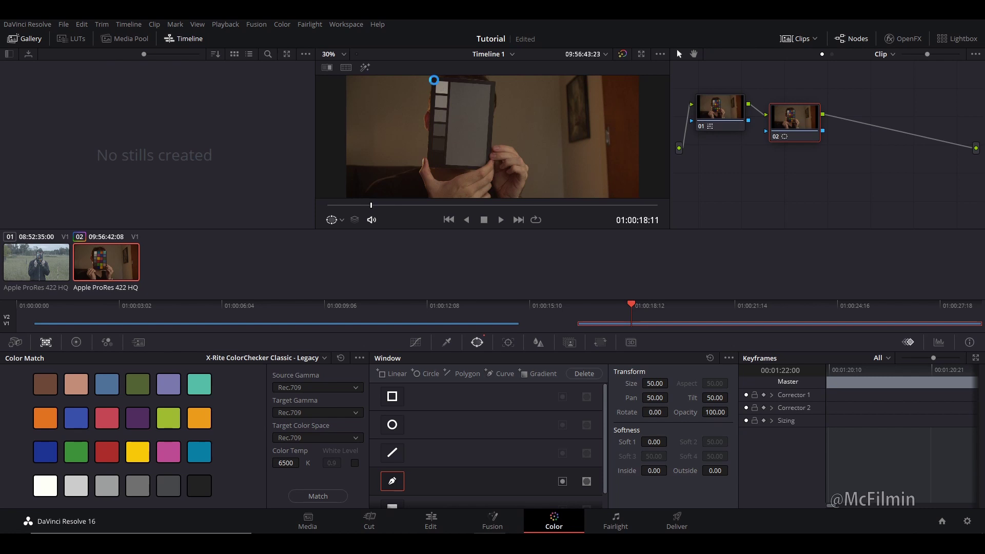
# Draw a closed curve window around the held-up chart's edges
pyautogui.click(434, 80)
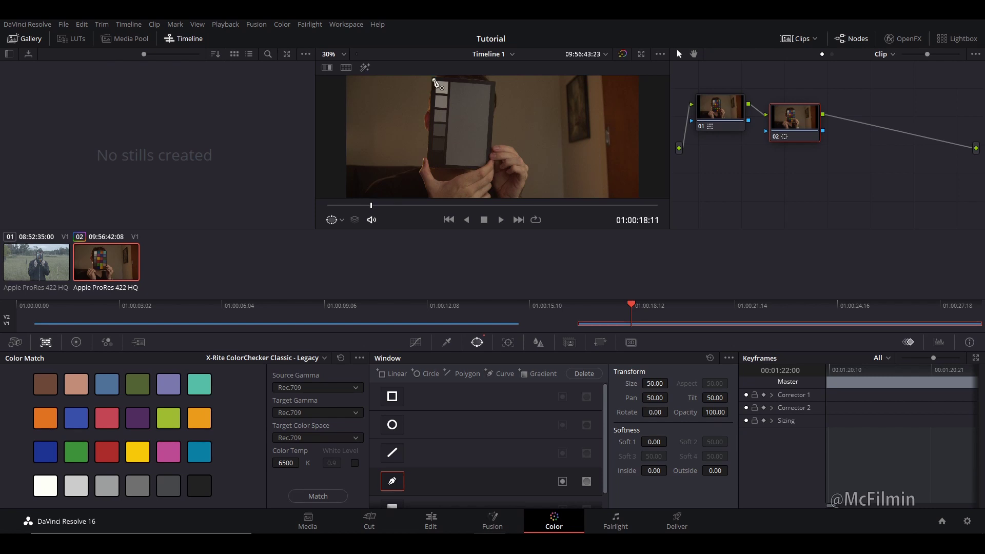
pyautogui.click(492, 85)
pyautogui.click(488, 159)
pyautogui.click(471, 168)
pyautogui.click(430, 165)
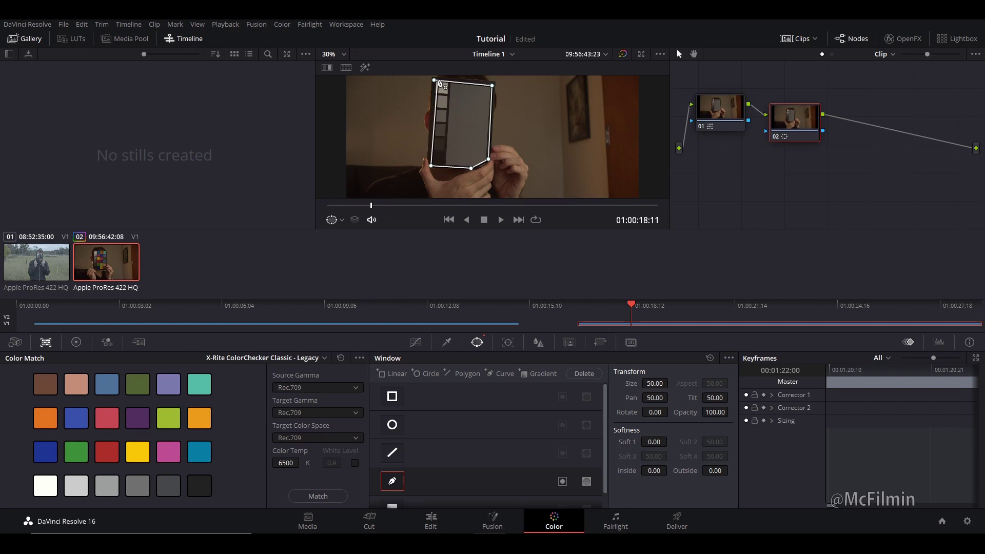
pyautogui.click(434, 81)
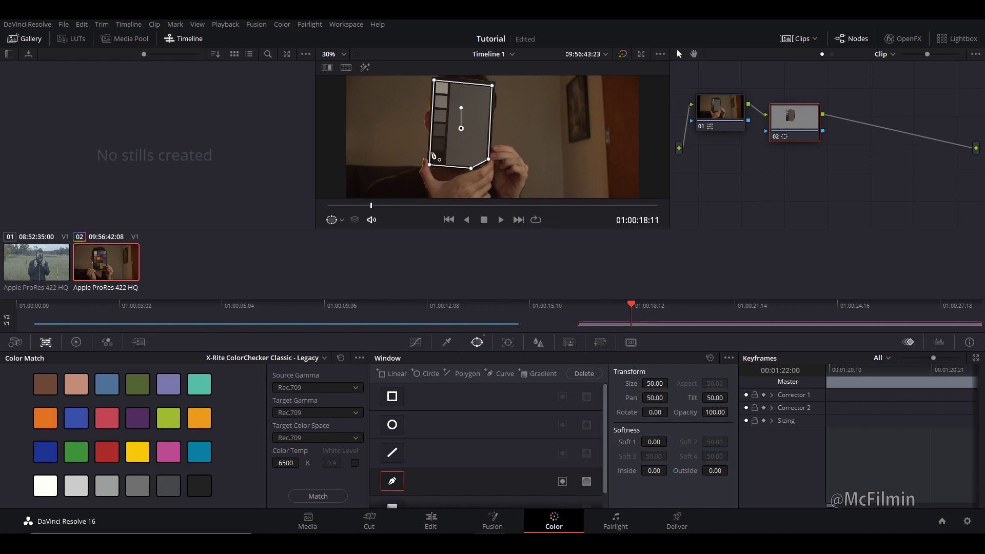
# Show the windowed chart alone on grey and open the vectorscope as a floating window
pyautogui.click(368, 70)
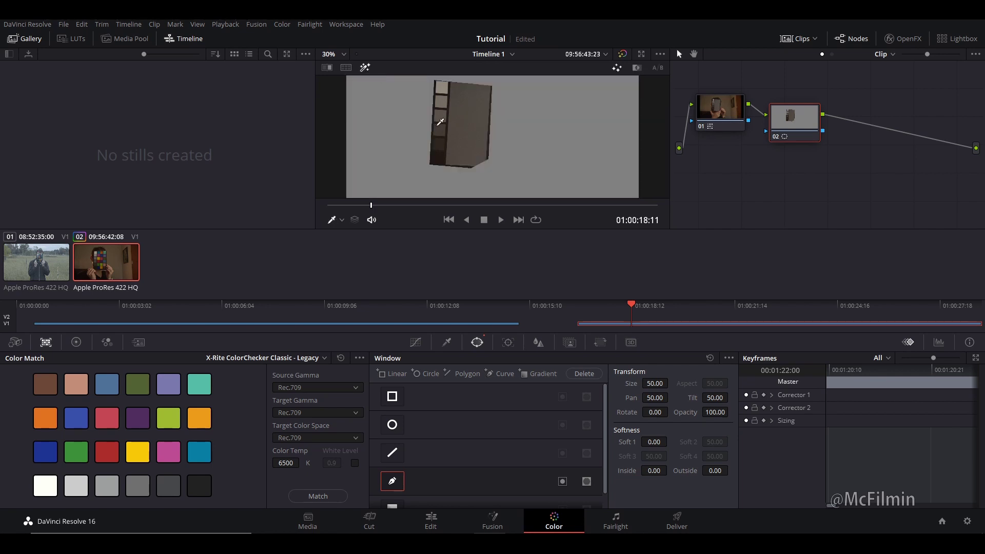
pyautogui.click(938, 342)
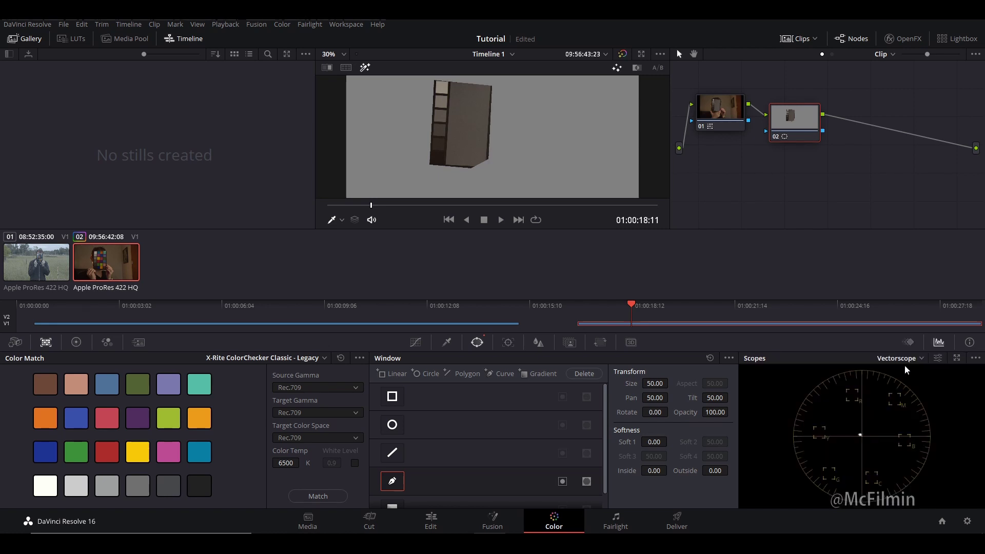
pyautogui.click(956, 359)
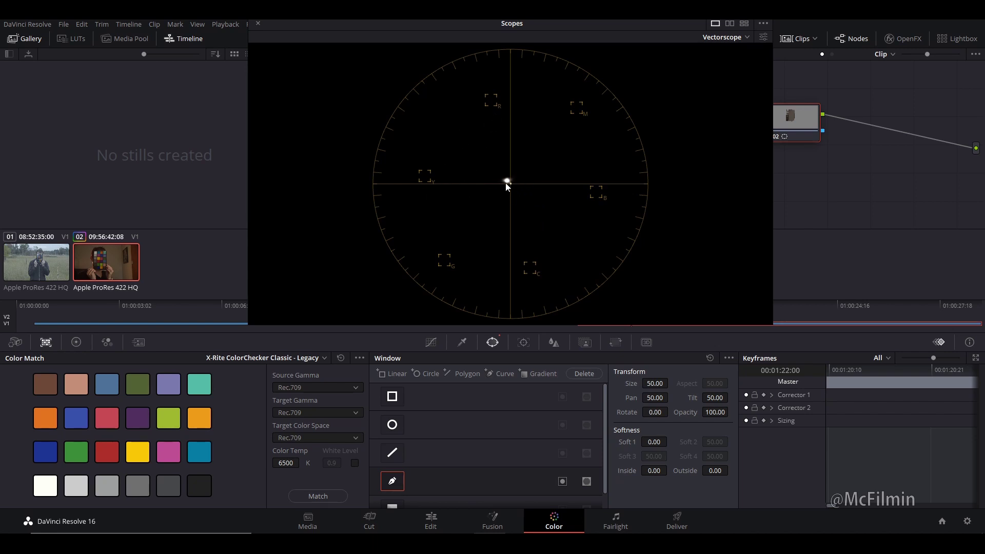
pyautogui.moveTo(601, 43); pyautogui.dragTo(546, 23)
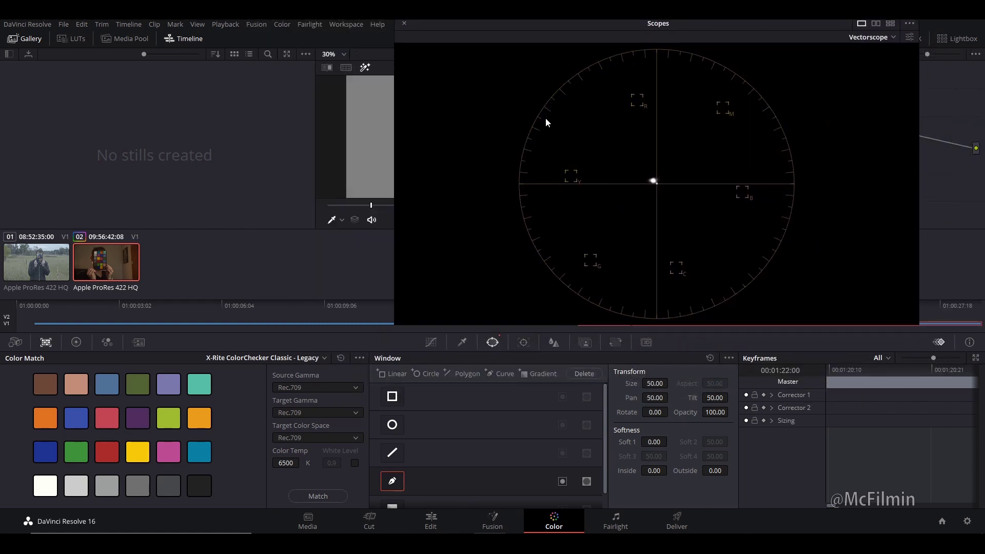
# In the primary wheels, white-balance the clip by sampling the chart's grey patch
pyautogui.click(437, 343)
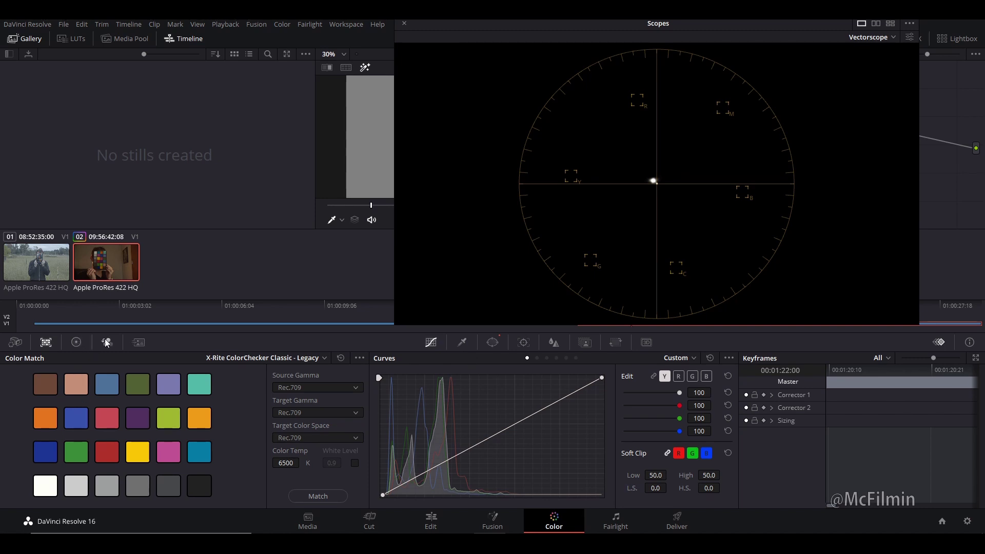
pyautogui.click(76, 343)
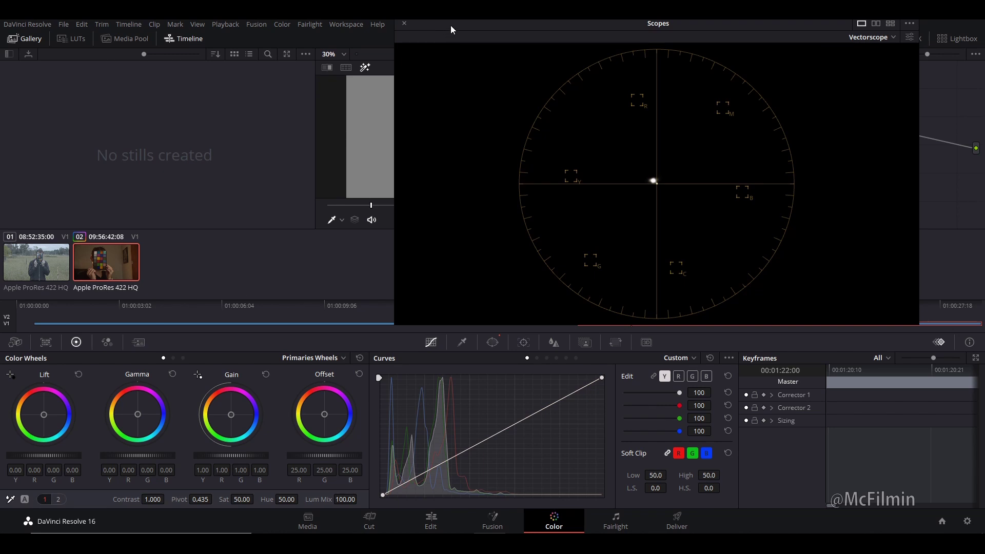
pyautogui.moveTo(456, 24); pyautogui.dragTo(551, 28)
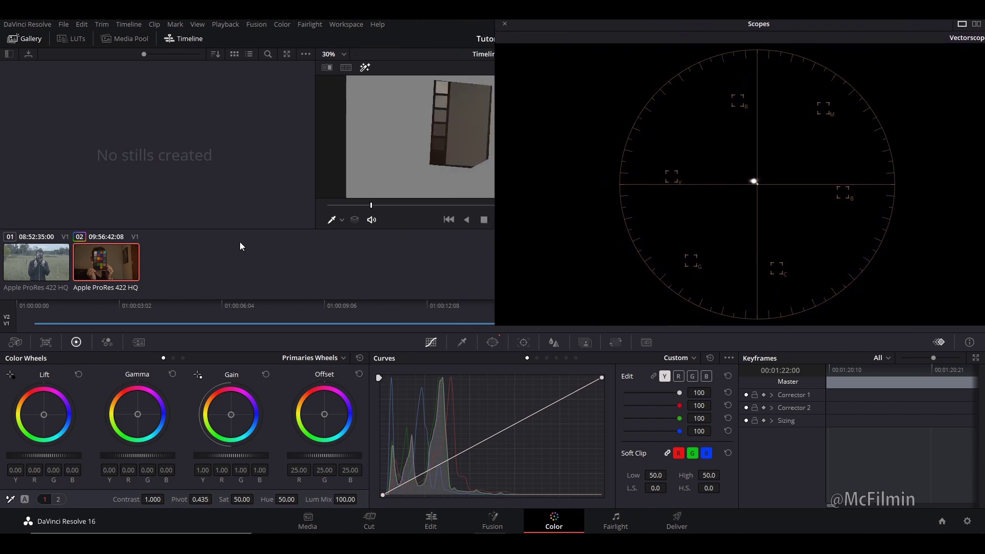
pyautogui.click(10, 500)
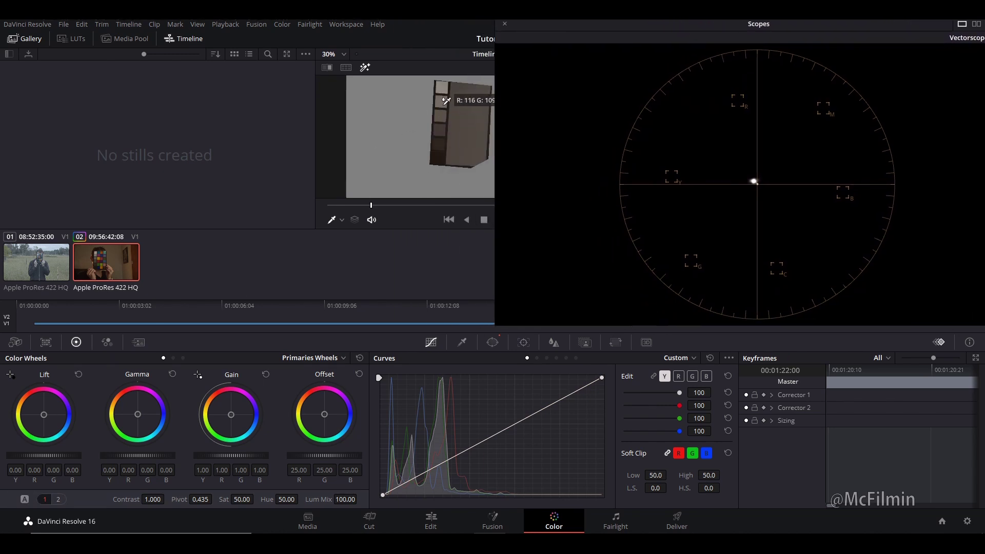
pyautogui.click(444, 102)
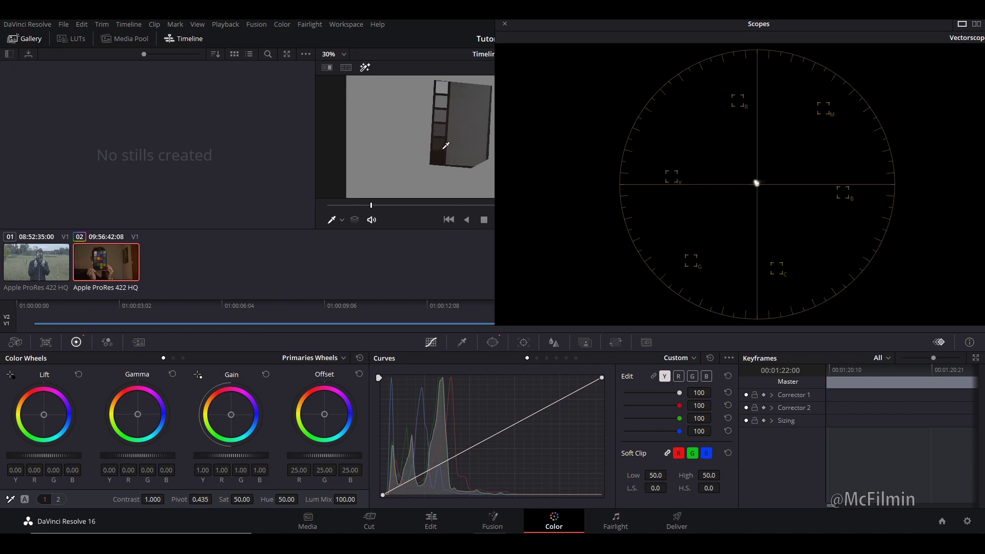
pyautogui.moveTo(597, 32); pyautogui.dragTo(450, 28)
# Switch the scope to Waveform and raise the blue curve's black point slightly
pyautogui.click(865, 40)
pyautogui.click(875, 69)
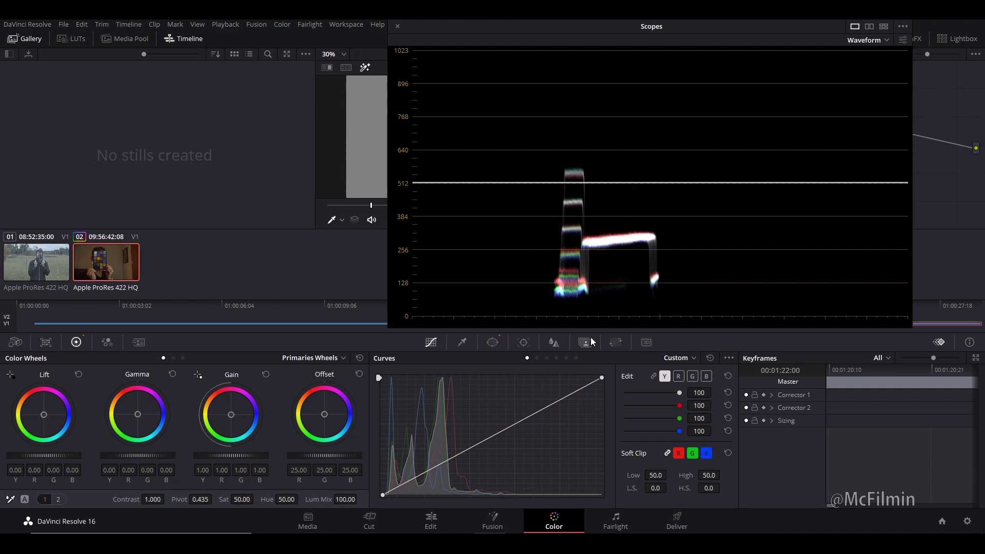
pyautogui.click(706, 378)
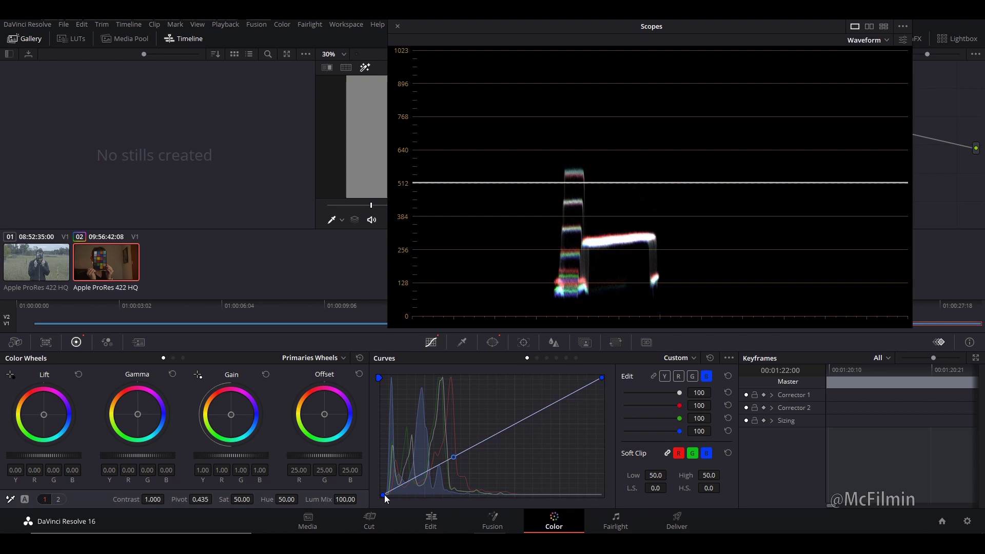
pyautogui.moveTo(383, 495); pyautogui.dragTo(380, 498)
# Add a red curve midpoint, pull it down slightly, and adjust the red black point
pyautogui.click(680, 379)
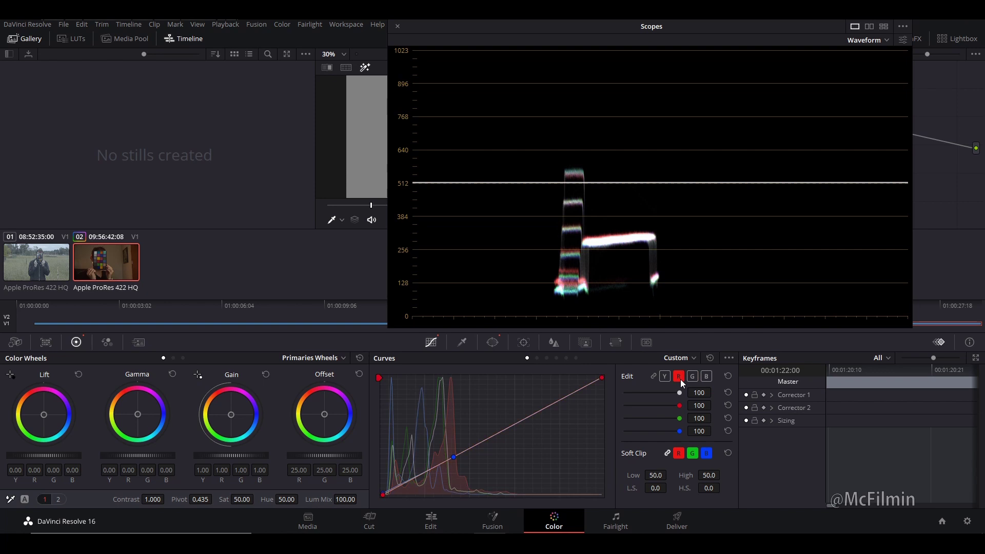
pyautogui.click(448, 461)
pyautogui.moveTo(448, 460); pyautogui.dragTo(446, 462)
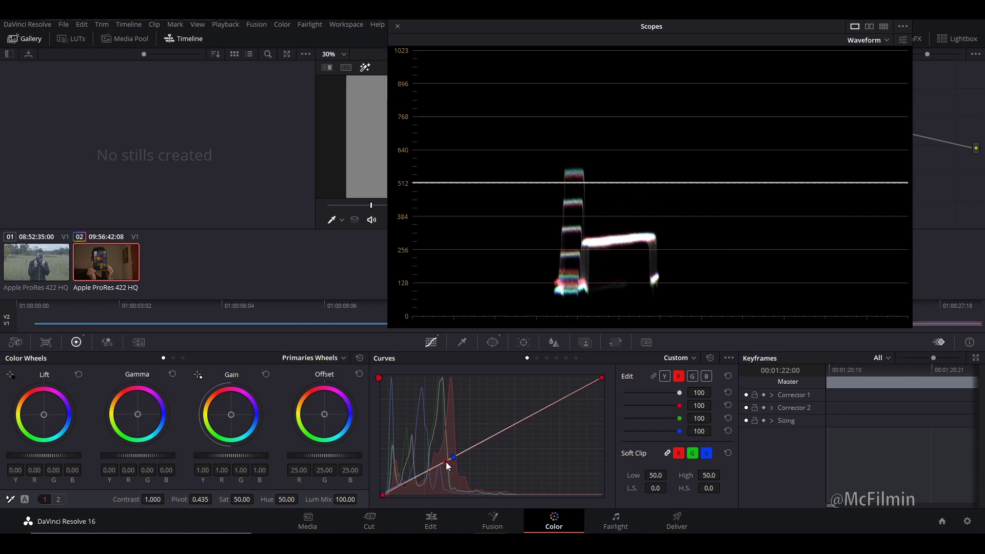
pyautogui.moveTo(383, 494); pyautogui.dragTo(391, 500)
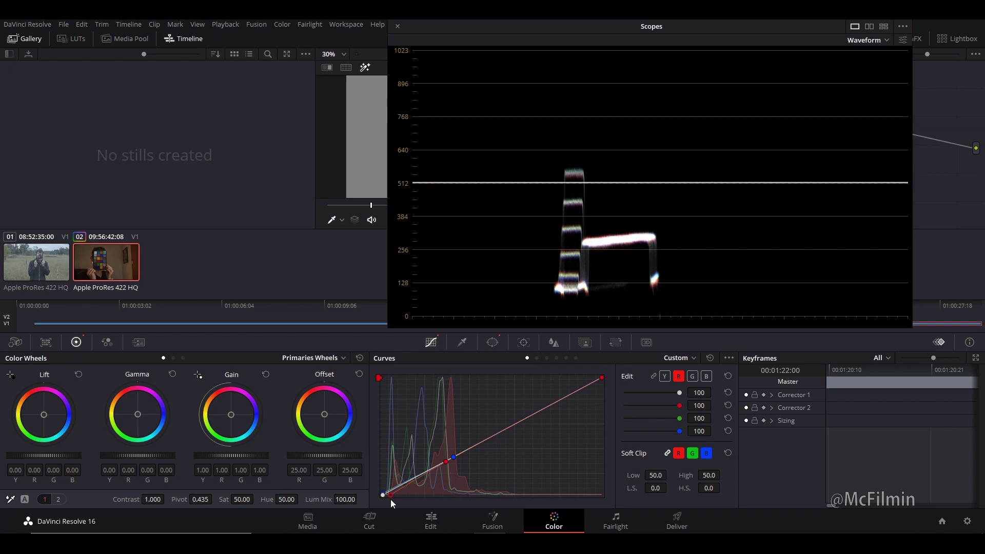
pyautogui.moveTo(581, 38); pyautogui.dragTo(583, 211)
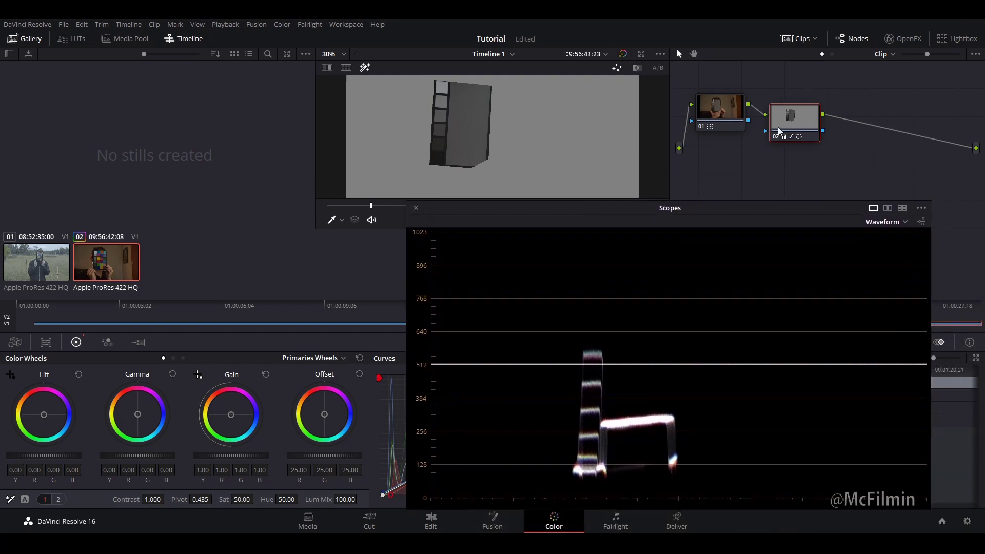
pyautogui.moveTo(683, 208); pyautogui.dragTo(660, 92)
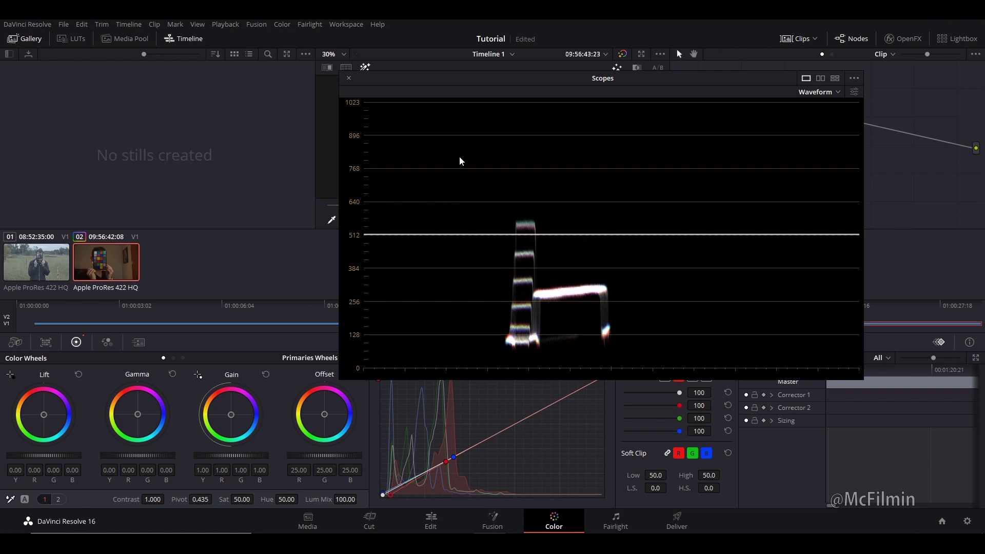
# Lift the luma curve's midtones, pull in its white point, and raise its black point slightly
pyautogui.moveTo(603, 78); pyautogui.dragTo(555, 23)
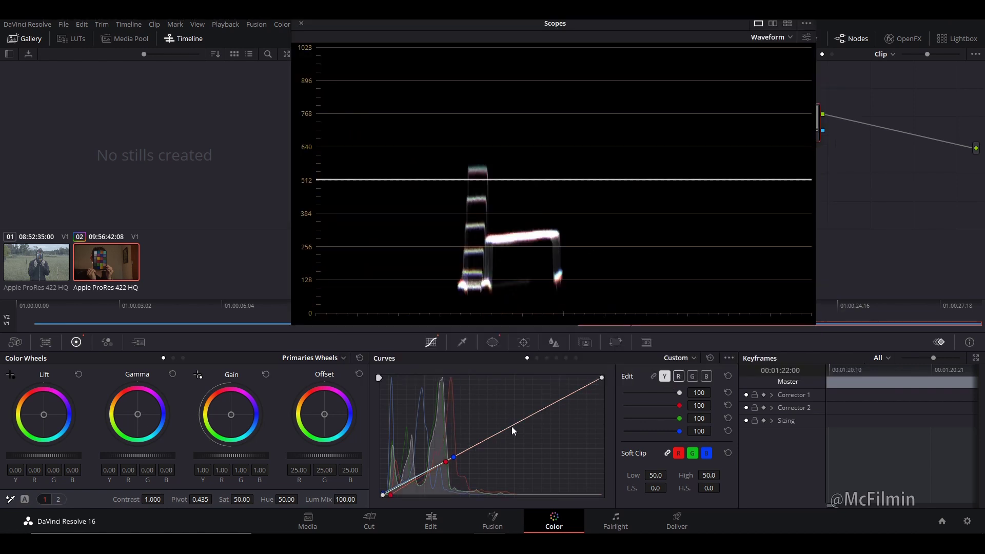
pyautogui.click(488, 440)
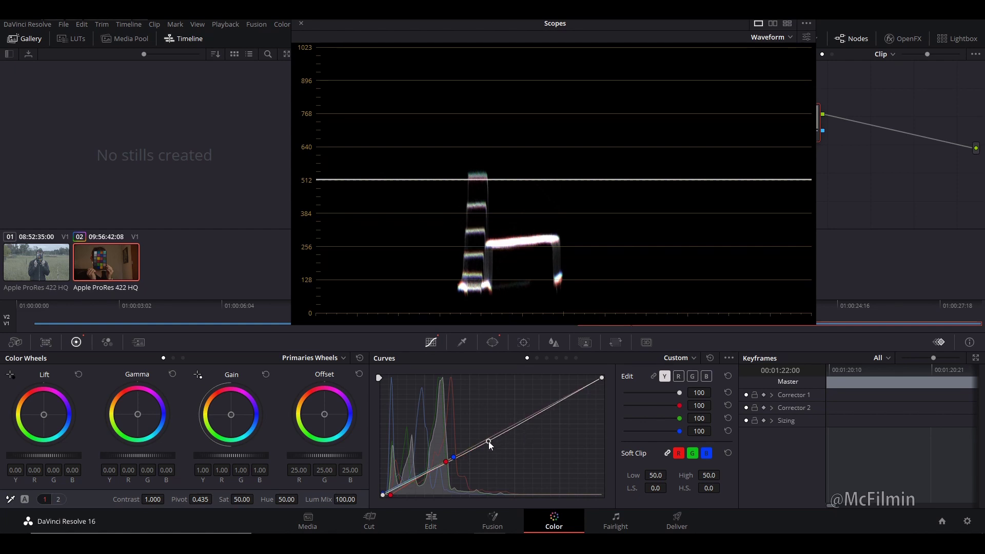
pyautogui.moveTo(488, 440); pyautogui.dragTo(480, 433)
pyautogui.moveTo(602, 377); pyautogui.dragTo(580, 386)
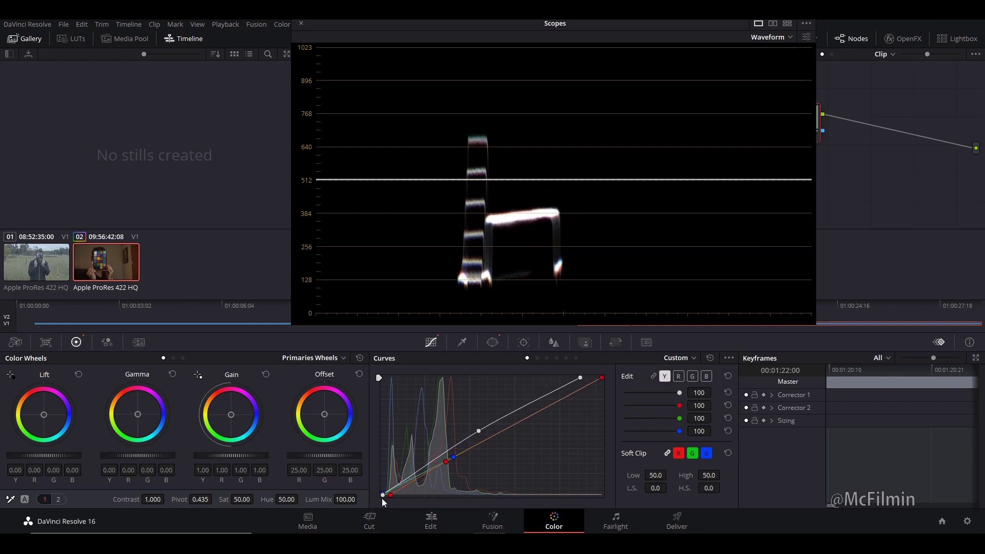
pyautogui.moveTo(382, 496); pyautogui.dragTo(391, 500)
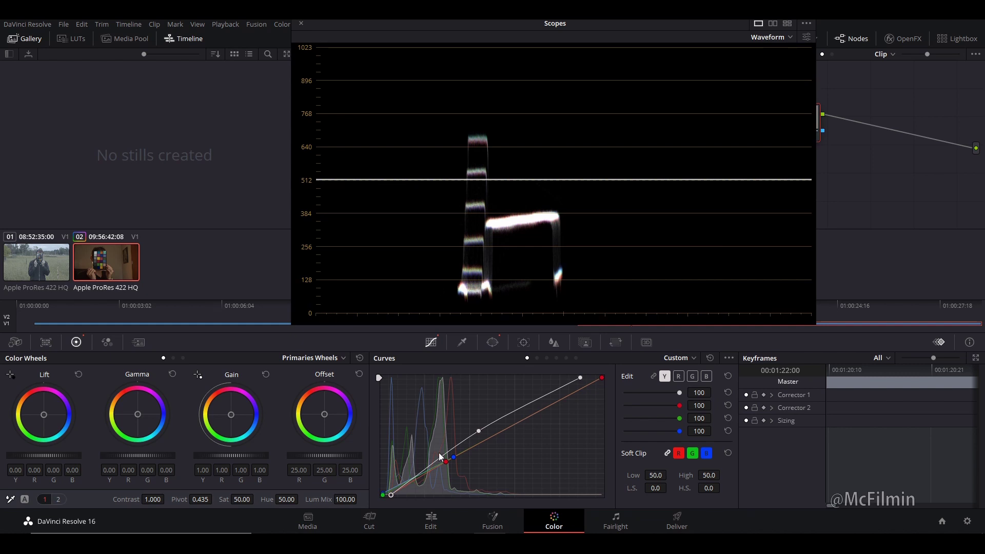
pyautogui.moveTo(391, 497); pyautogui.dragTo(396, 497)
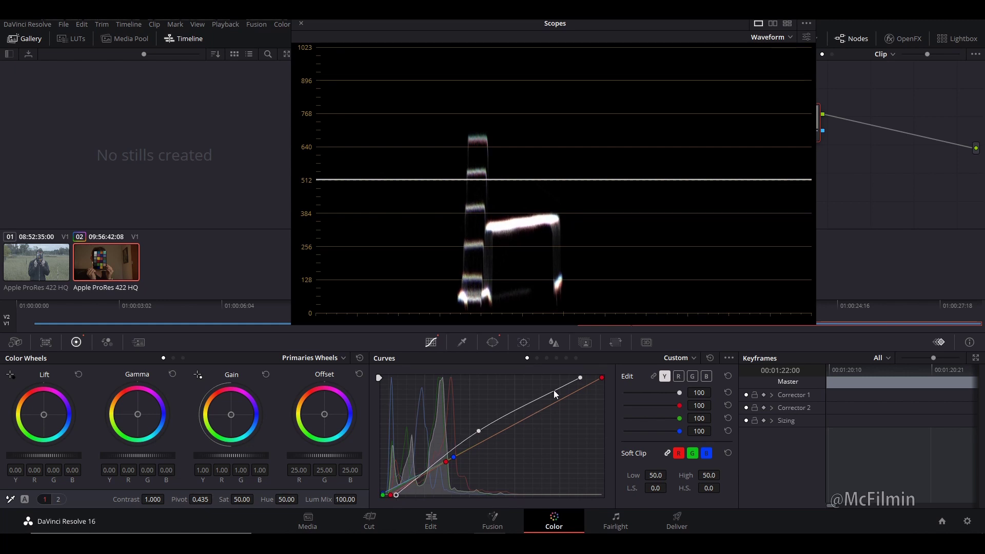
pyautogui.moveTo(578, 377)
pyautogui.mouseDown()
pyautogui.moveTo(537, 378)
pyautogui.moveTo(562, 376)
pyautogui.mouseUp()
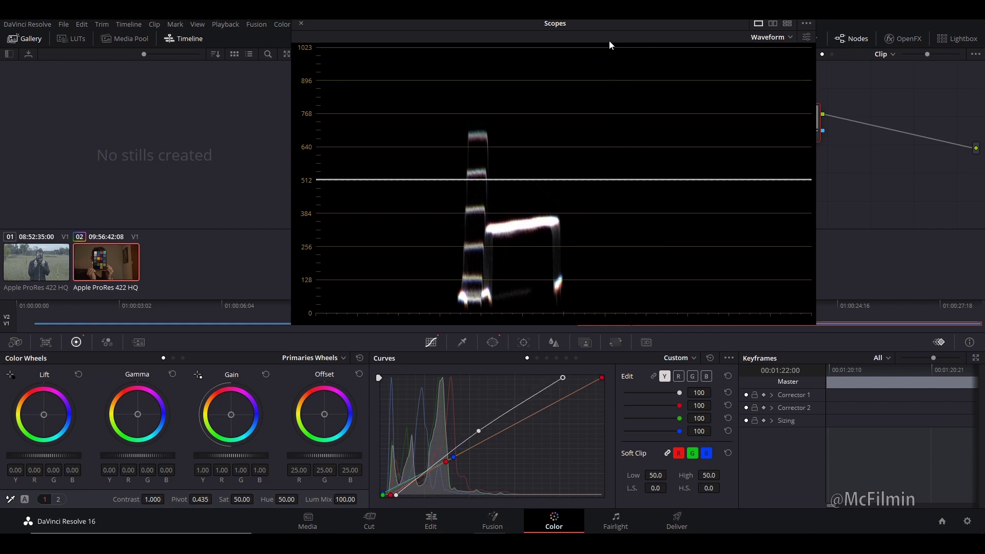
pyautogui.moveTo(601, 24); pyautogui.dragTo(650, 42)
# Close the scopes, turn off Highlight, and disable node 02's curve window
pyautogui.click(349, 40)
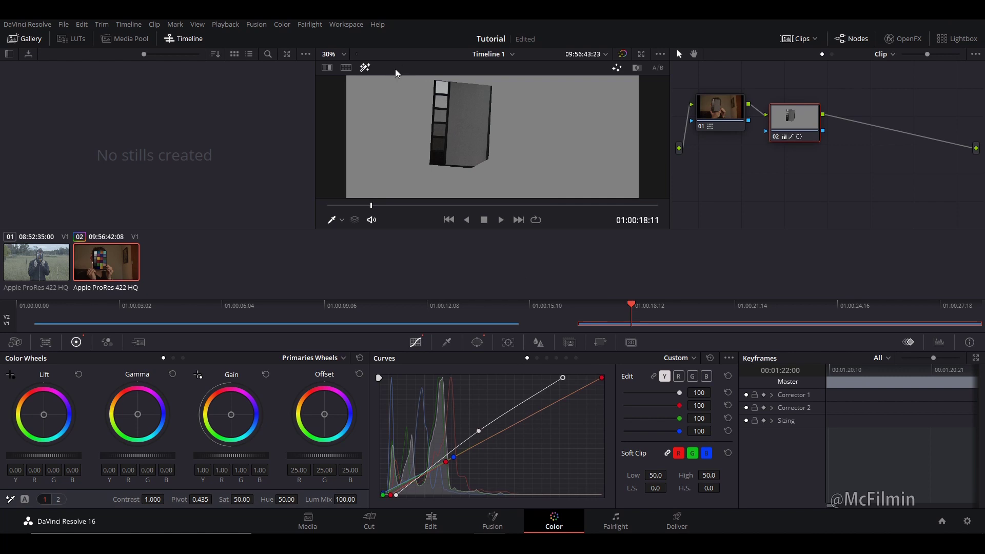
pyautogui.click(365, 67)
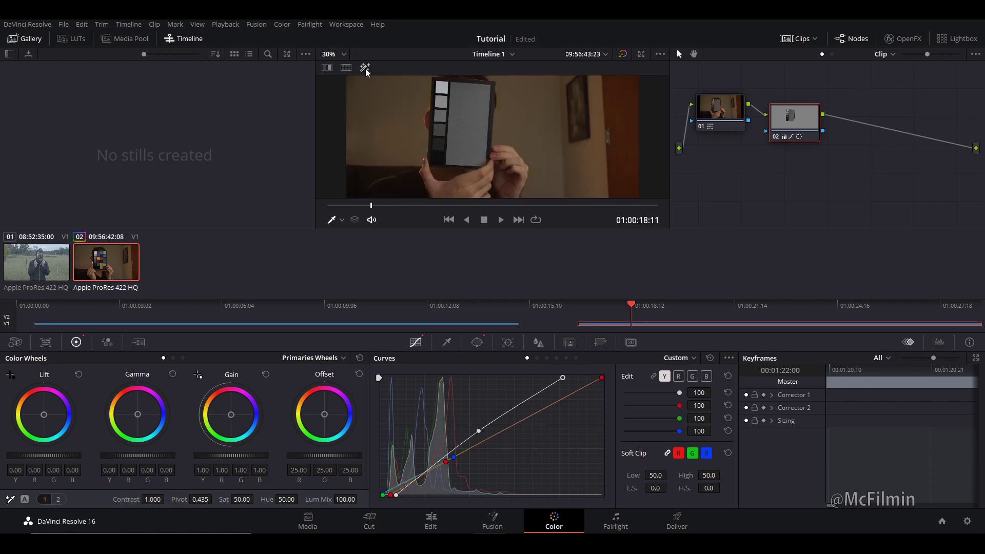
pyautogui.click(483, 342)
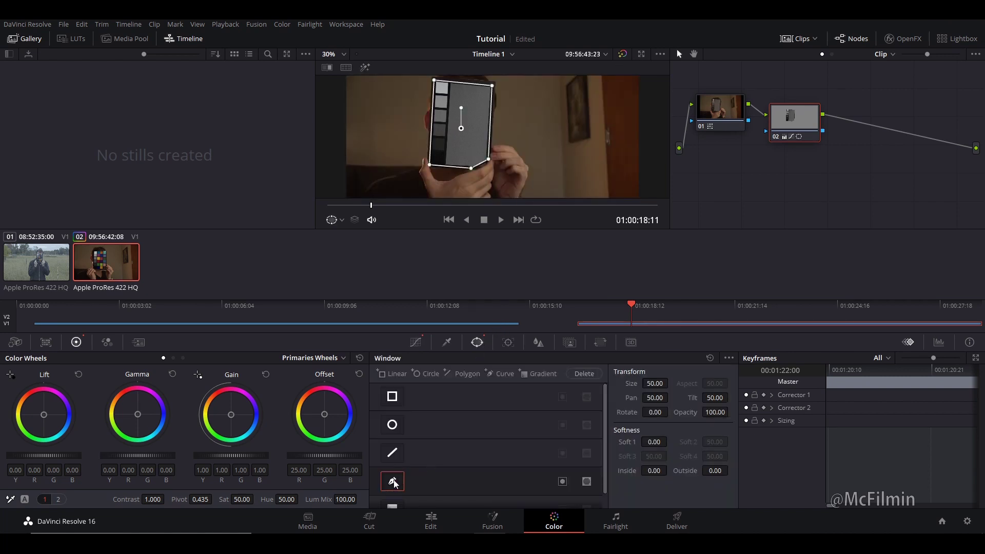
pyautogui.click(392, 481)
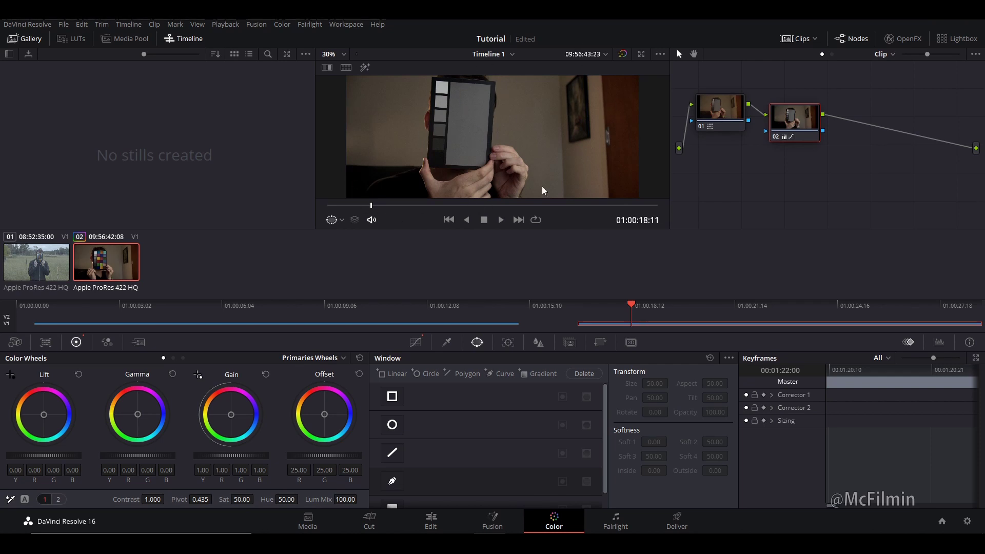
# Add corrector node 03 after node 02 and return to the chart frame at 01:00:16:21
pyautogui.rightClick(821, 156)
pyautogui.moveTo(833, 177)
pyautogui.click(802, 177)
pyautogui.moveTo(803, 176); pyautogui.dragTo(875, 127)
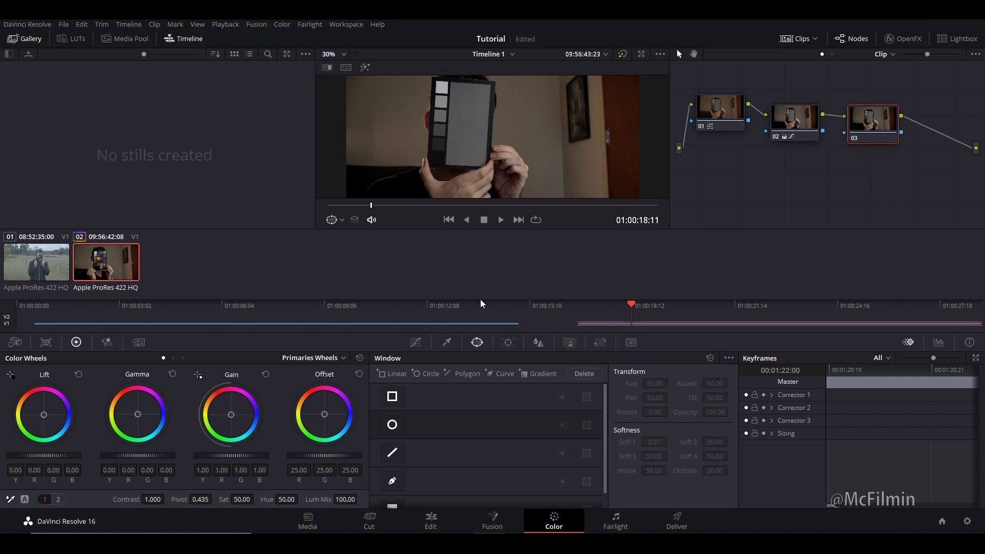
pyautogui.moveTo(372, 206); pyautogui.dragTo(329, 217)
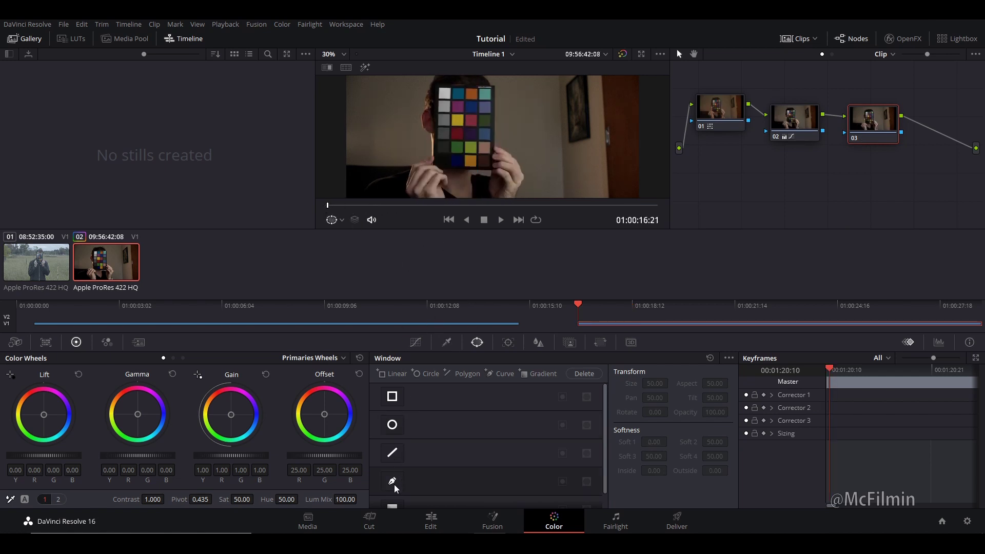
# Draw a four-corner curve window around one patch column on node 03 and highlight it
pyautogui.click(393, 482)
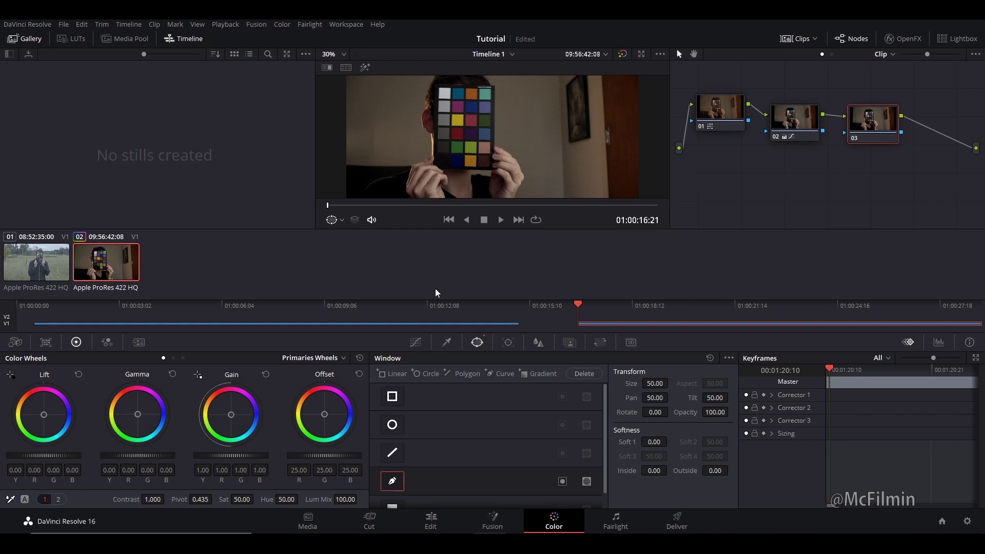
pyautogui.click(452, 89)
pyautogui.click(463, 88)
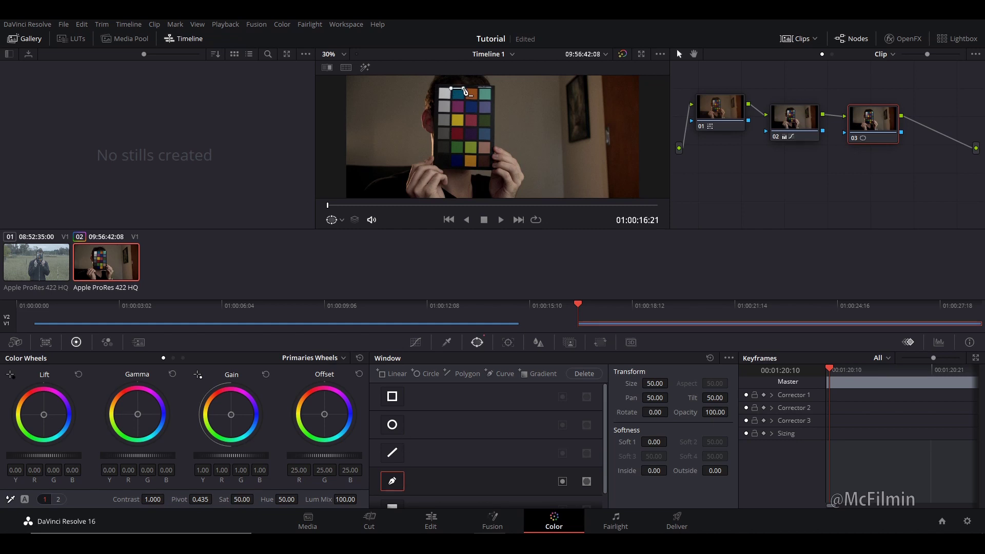
pyautogui.click(464, 168)
pyautogui.click(451, 169)
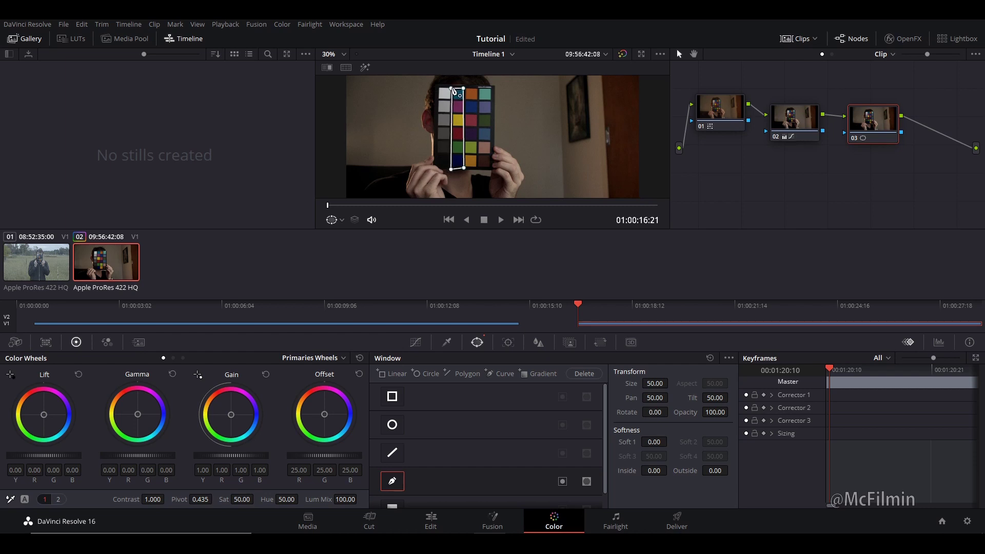
pyautogui.click(452, 88)
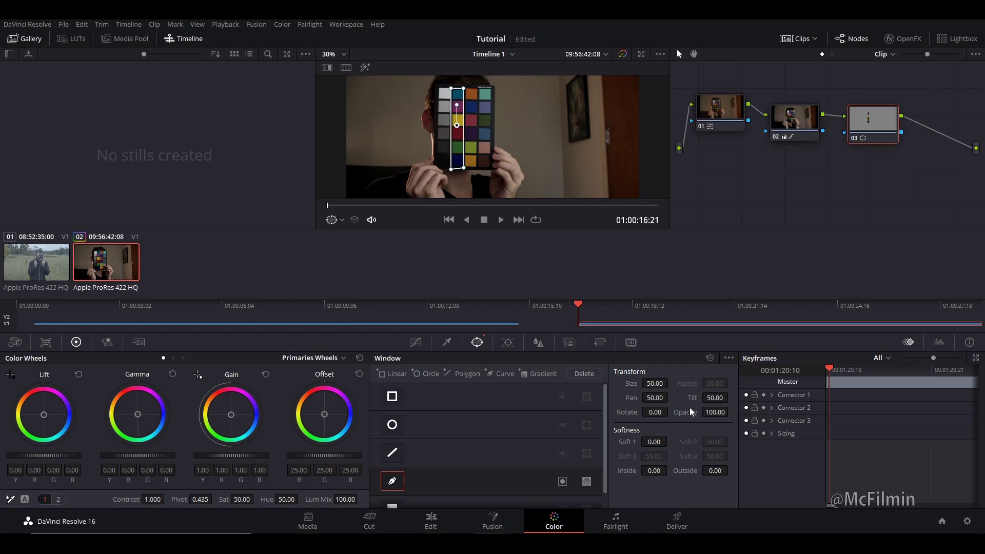
pyautogui.click(365, 68)
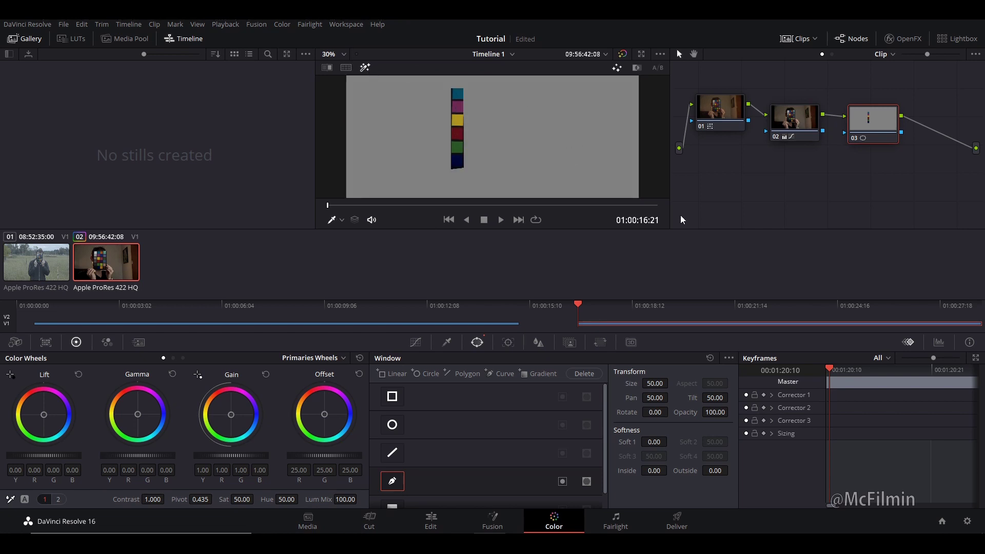
# Pop the scopes into a floating Vectorscope window and move it up and left
pyautogui.click(941, 342)
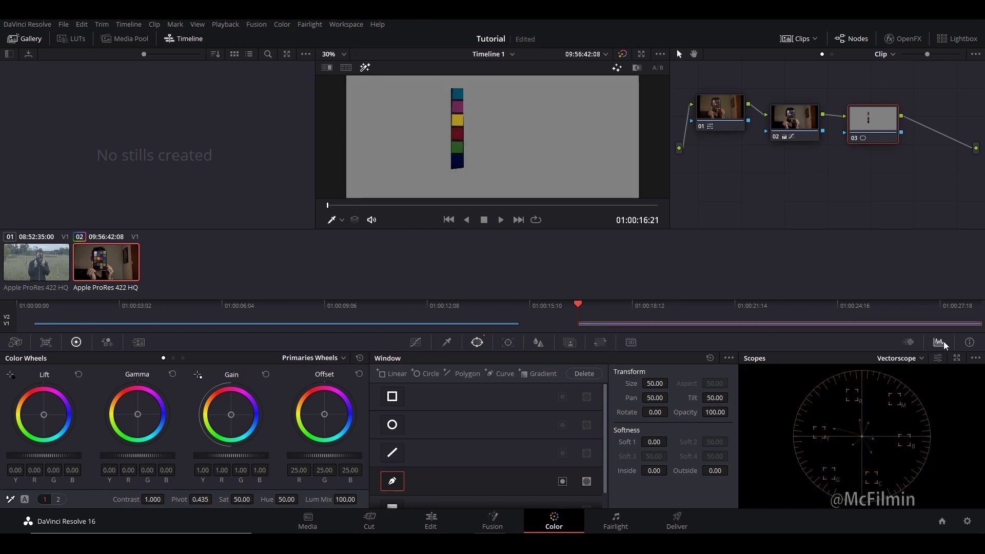
pyautogui.click(912, 361)
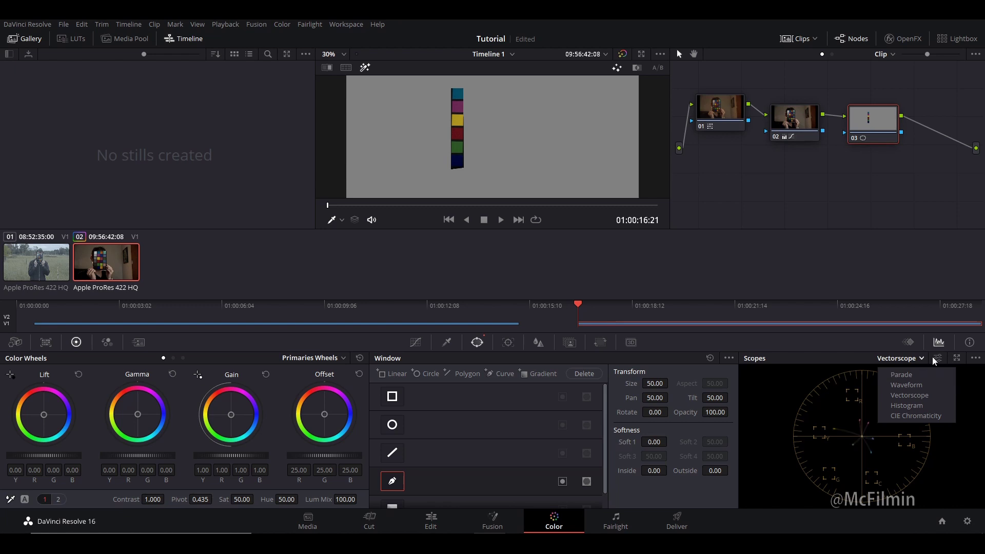
pyautogui.click(931, 357)
pyautogui.click(957, 358)
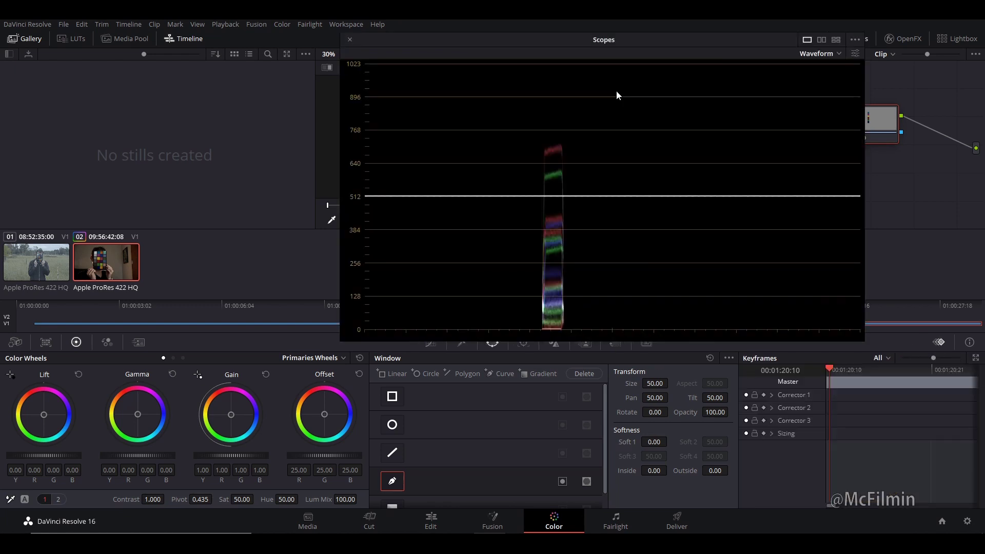
pyautogui.click(835, 54)
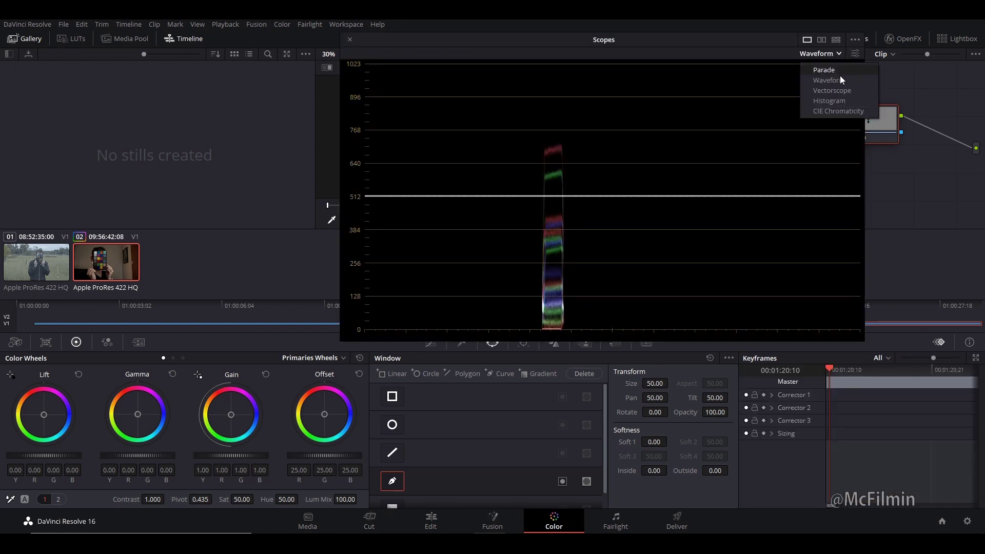
pyautogui.click(830, 91)
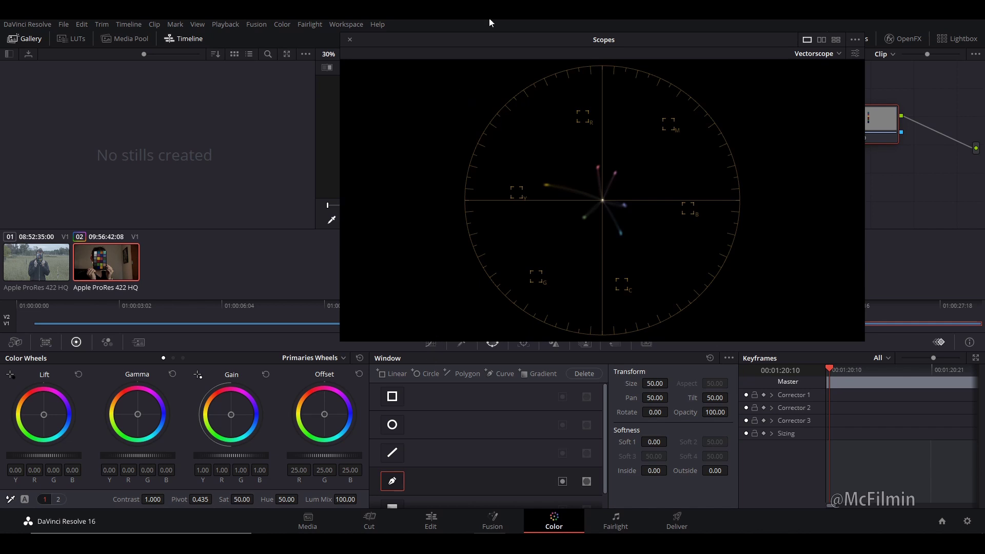
pyautogui.moveTo(494, 42); pyautogui.dragTo(432, 24)
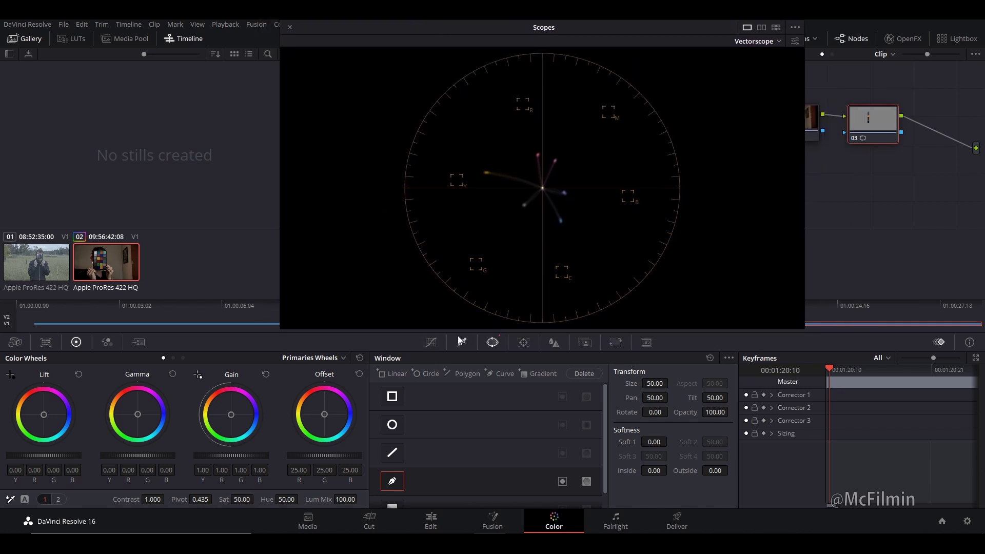
# Switch to the Hue vs Hue curve and add control points at the green, cyan and blue hues
pyautogui.click(441, 343)
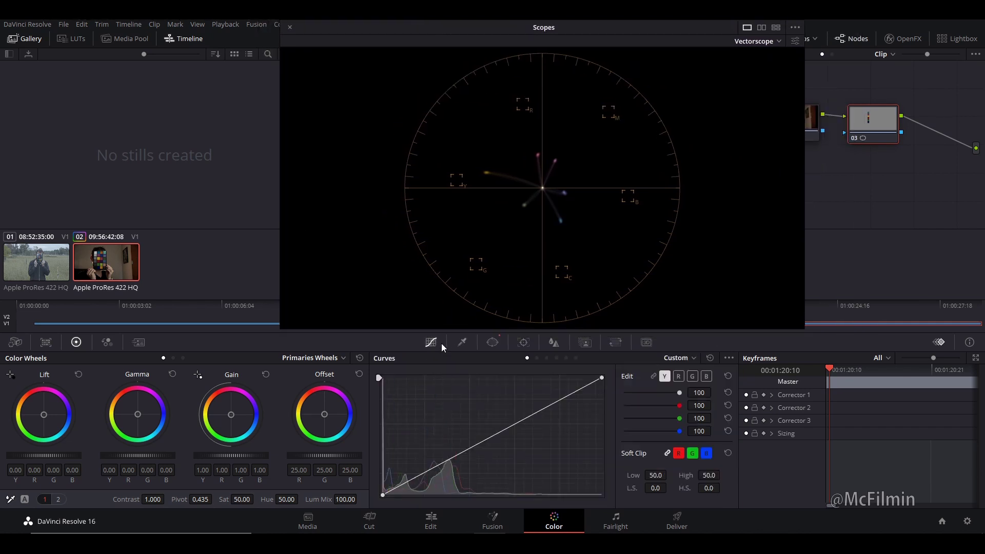
pyautogui.click(536, 357)
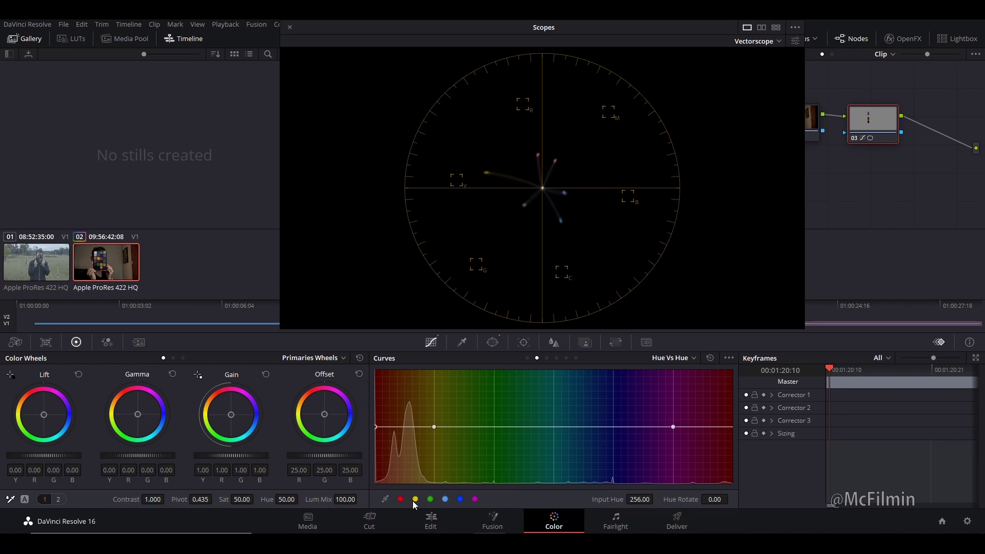
pyautogui.click(416, 499)
pyautogui.click(430, 500)
pyautogui.click(460, 499)
pyautogui.click(475, 500)
# Nudge the red, magenta, green, cyan and blue curve points up or down to rotate the patch hues
pyautogui.moveTo(377, 430); pyautogui.dragTo(375, 428)
pyautogui.moveTo(432, 426); pyautogui.dragTo(434, 430)
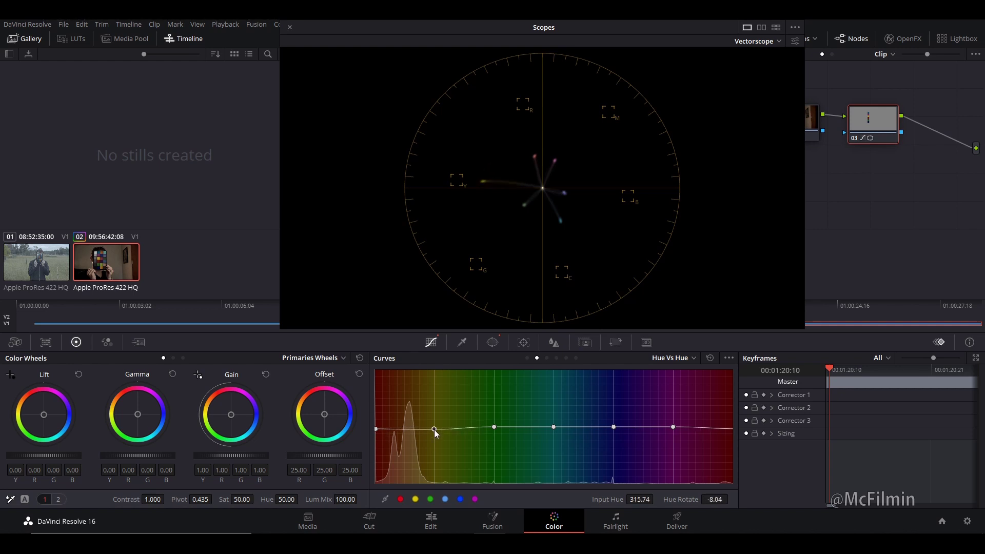
pyautogui.moveTo(494, 426); pyautogui.dragTo(493, 430)
pyautogui.click(554, 427)
pyautogui.moveTo(556, 429); pyautogui.dragTo(555, 425)
pyautogui.moveTo(614, 428); pyautogui.dragTo(614, 431)
pyautogui.moveTo(554, 424); pyautogui.dragTo(557, 424)
pyautogui.click(614, 429)
pyautogui.moveTo(673, 426); pyautogui.dragTo(675, 419)
pyautogui.click(556, 423)
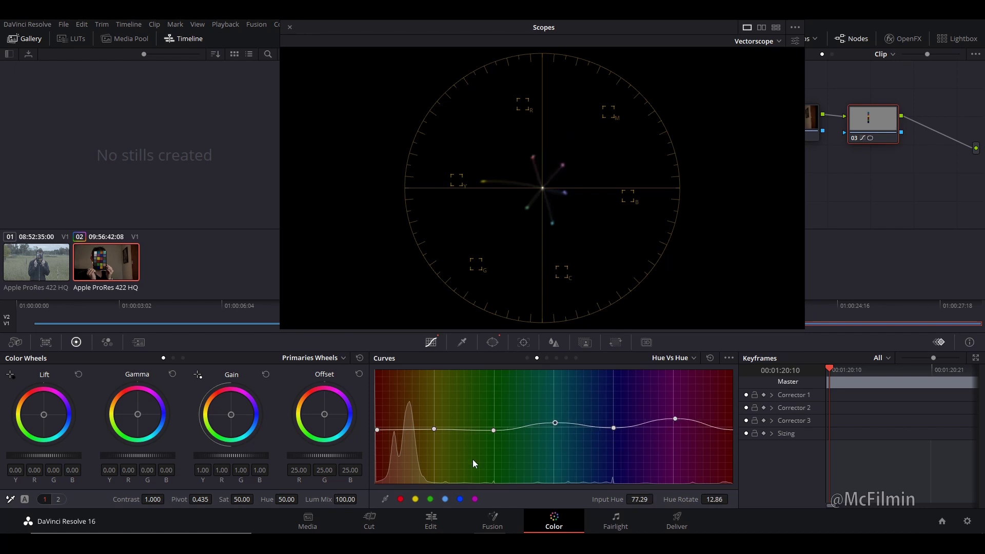
# Close the scopes, turn off Highlight and node 03's curve window, and scrub to 01:00:22:14 where the face appears
pyautogui.click(289, 28)
pyautogui.click(364, 68)
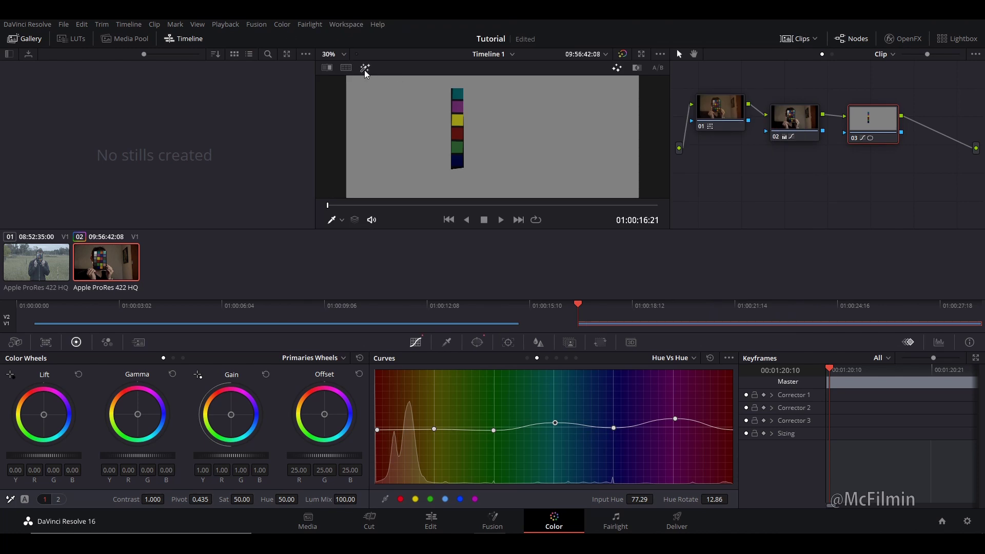
pyautogui.click(477, 342)
pyautogui.click(396, 481)
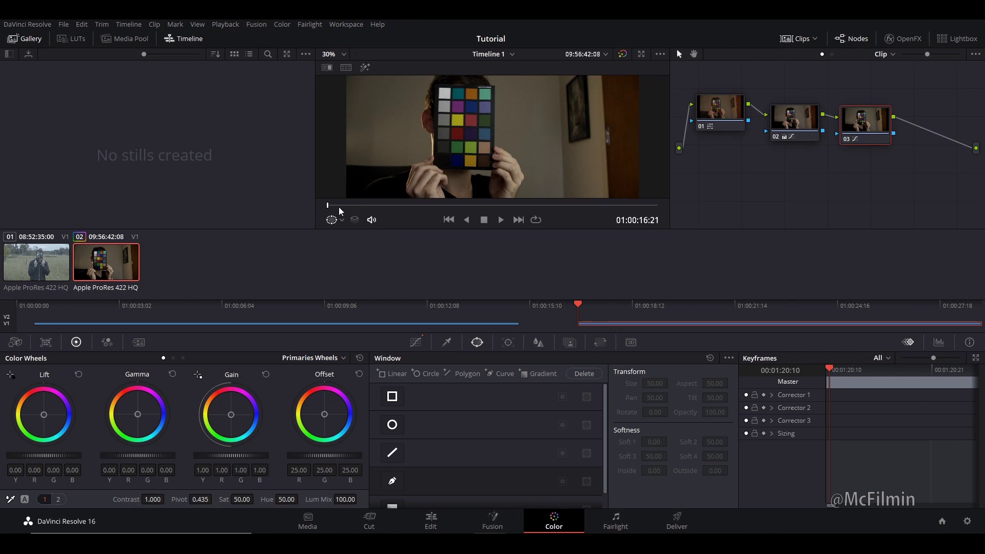
pyautogui.moveTo(339, 206); pyautogui.dragTo(483, 205)
# Add corrector node 04, wired between node 03 and the output
pyautogui.rightClick(862, 182)
pyautogui.moveTo(850, 179)
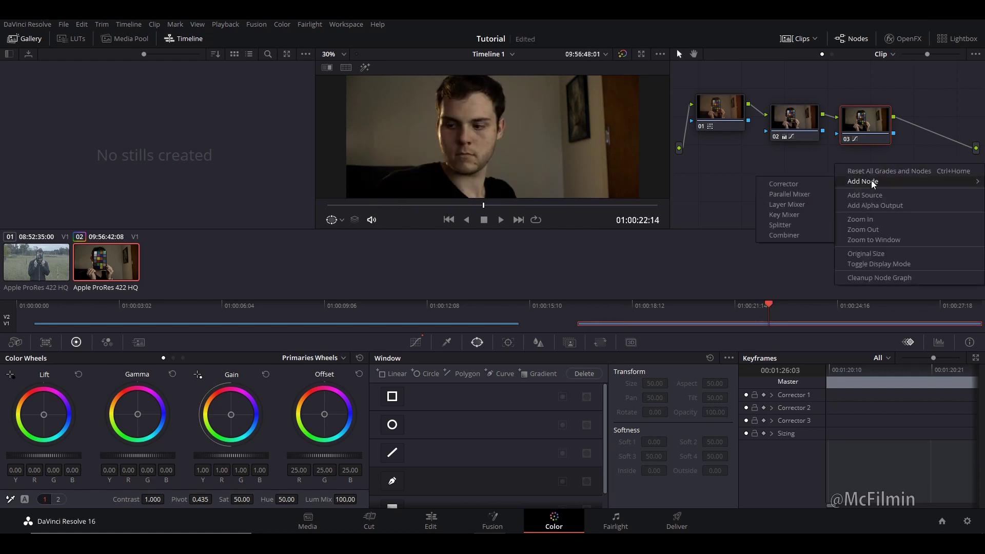
pyautogui.click(805, 185)
pyautogui.moveTo(868, 168); pyautogui.dragTo(934, 136)
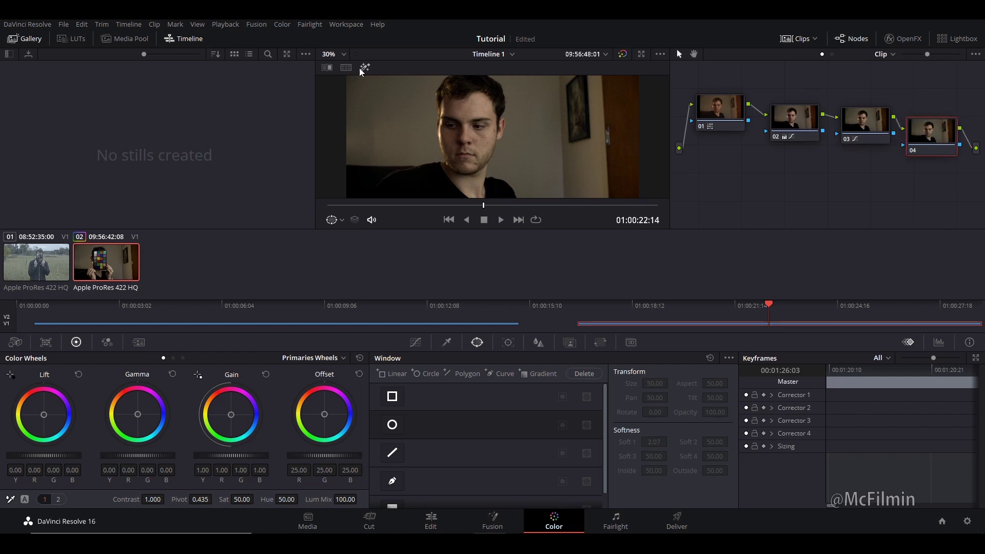
# Sample the face's skin tones with the qualifier, show the highlighted matte and the scopes
pyautogui.click(340, 221)
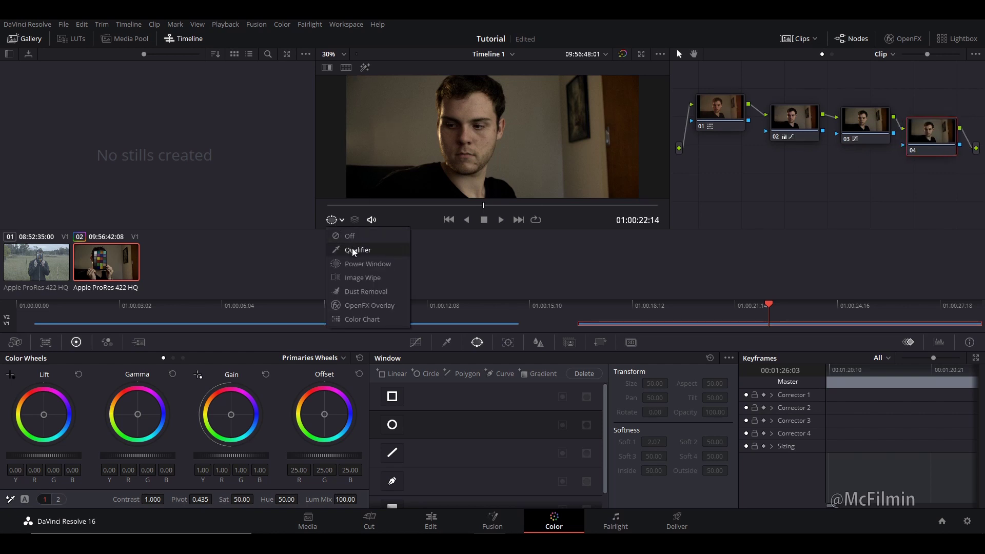
pyautogui.click(353, 250)
pyautogui.click(446, 344)
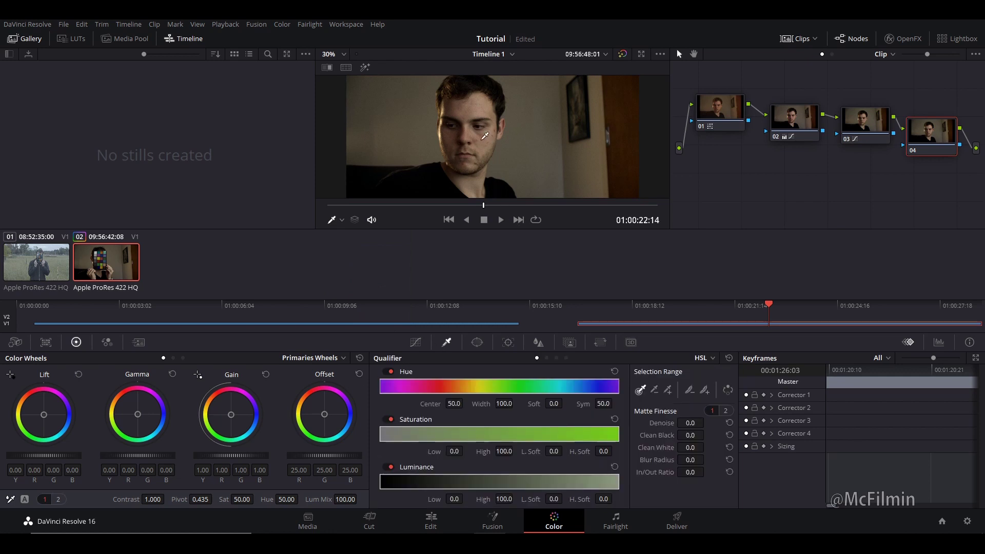
pyautogui.click(482, 143)
pyautogui.moveTo(484, 140); pyautogui.dragTo(485, 146)
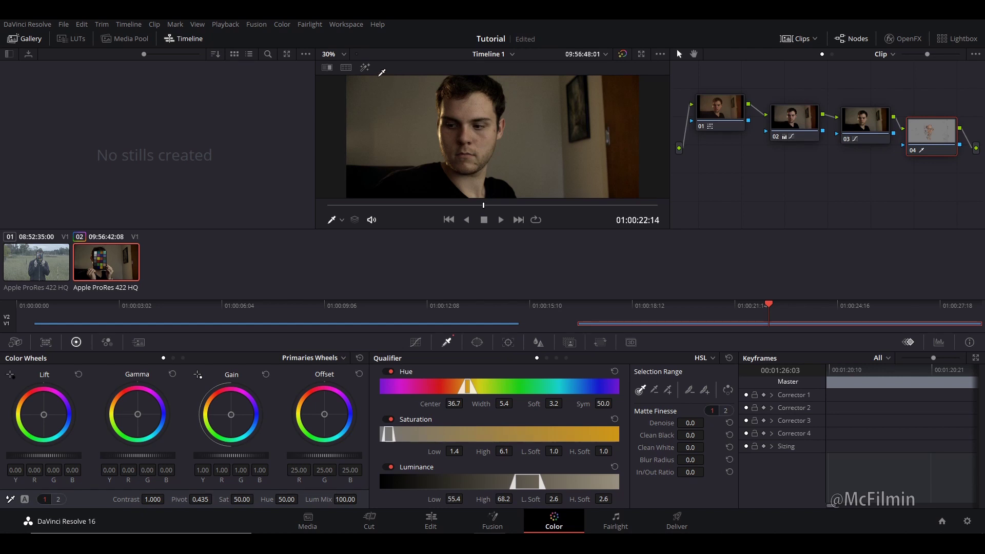
pyautogui.click(363, 68)
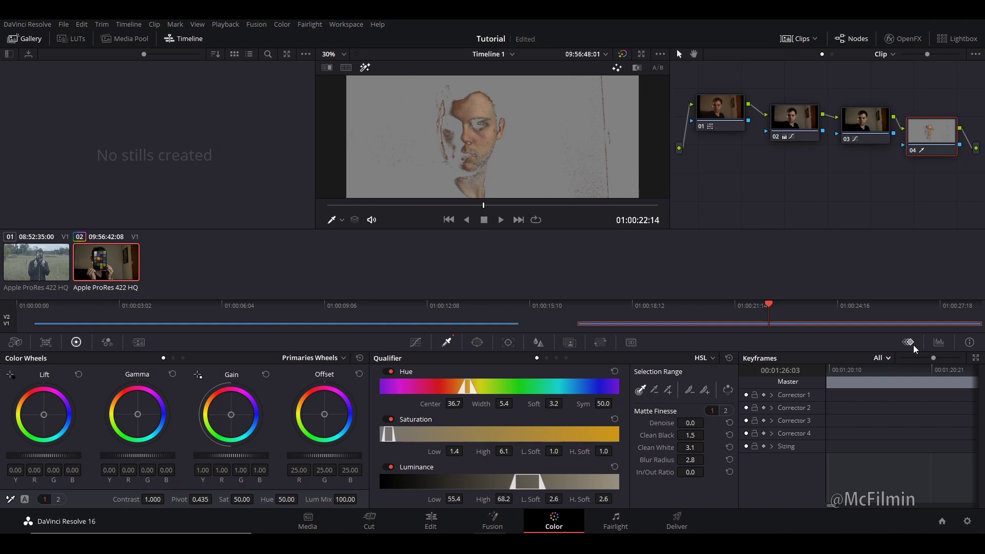
pyautogui.click(939, 343)
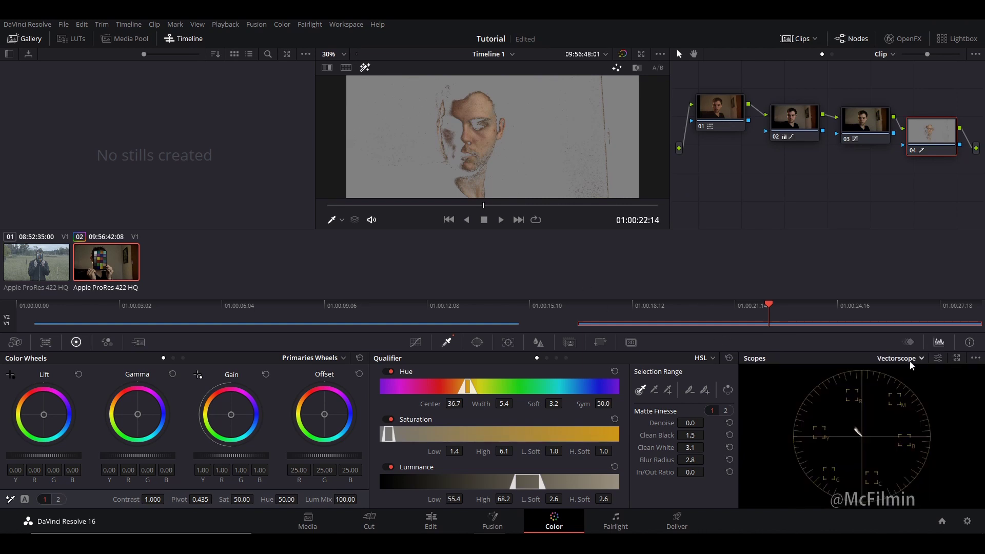
# Float the vectorscope with the skin tone indicator on, then raise Saturation High to 49.8
pyautogui.click(956, 358)
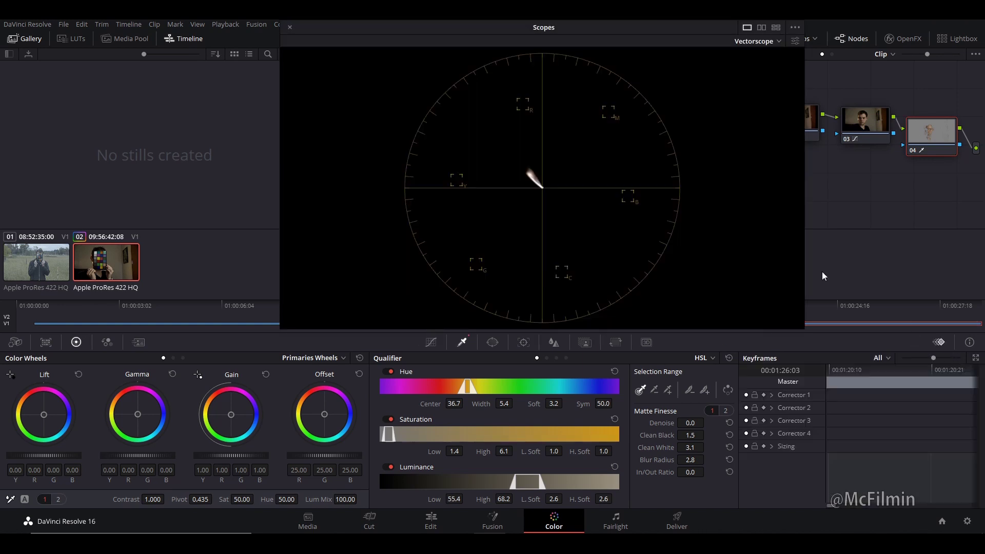
pyautogui.moveTo(536, 32); pyautogui.dragTo(531, 51)
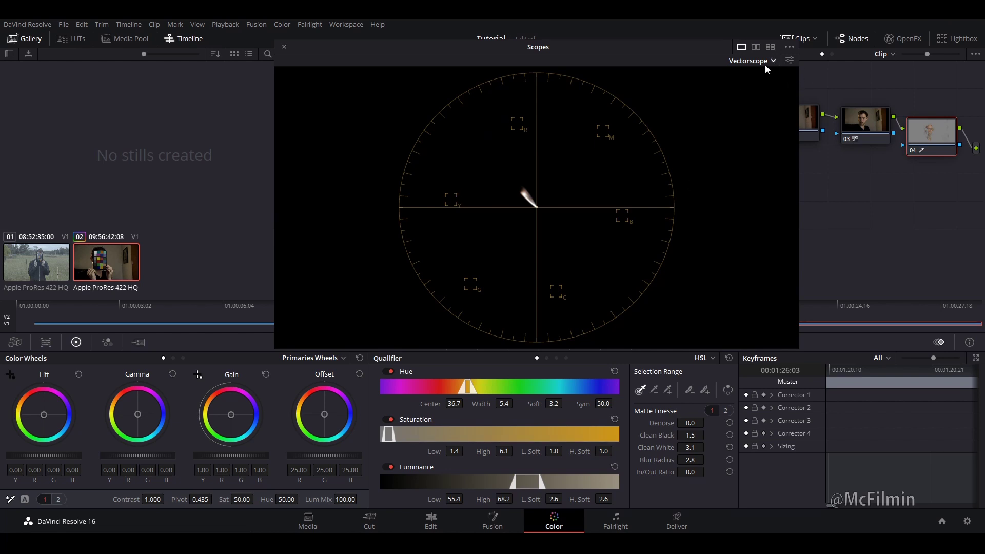
pyautogui.click(789, 61)
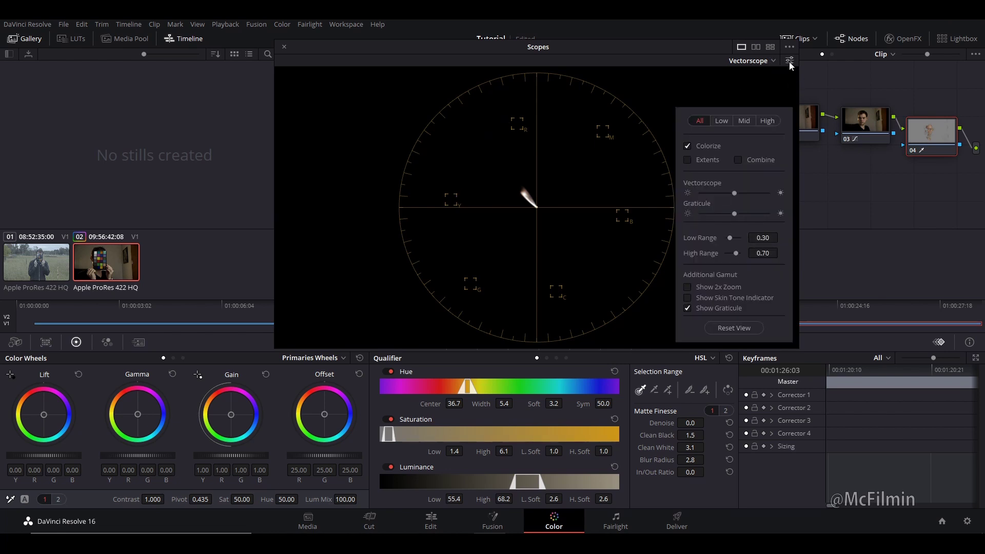
pyautogui.click(688, 299)
pyautogui.click(786, 74)
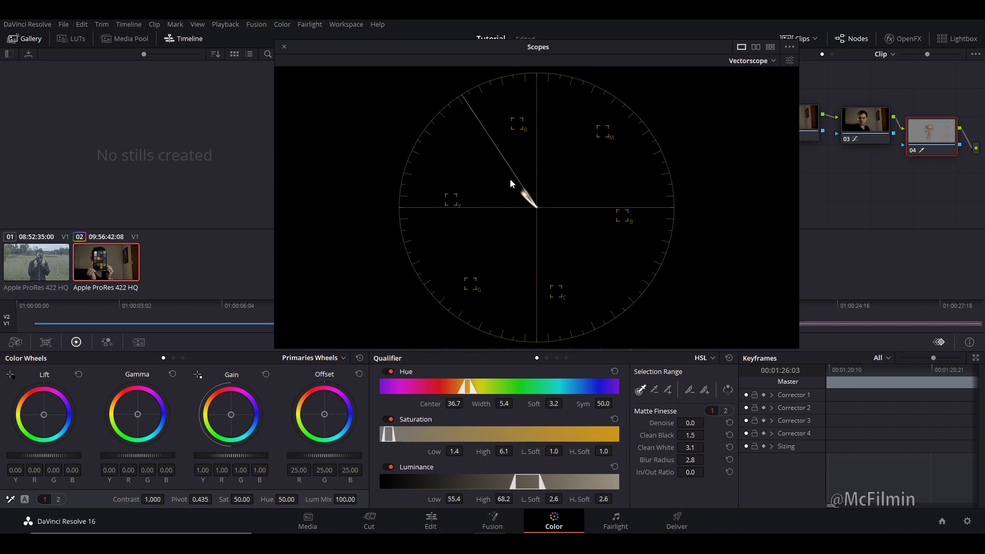
pyautogui.moveTo(506, 47); pyautogui.dragTo(663, 38)
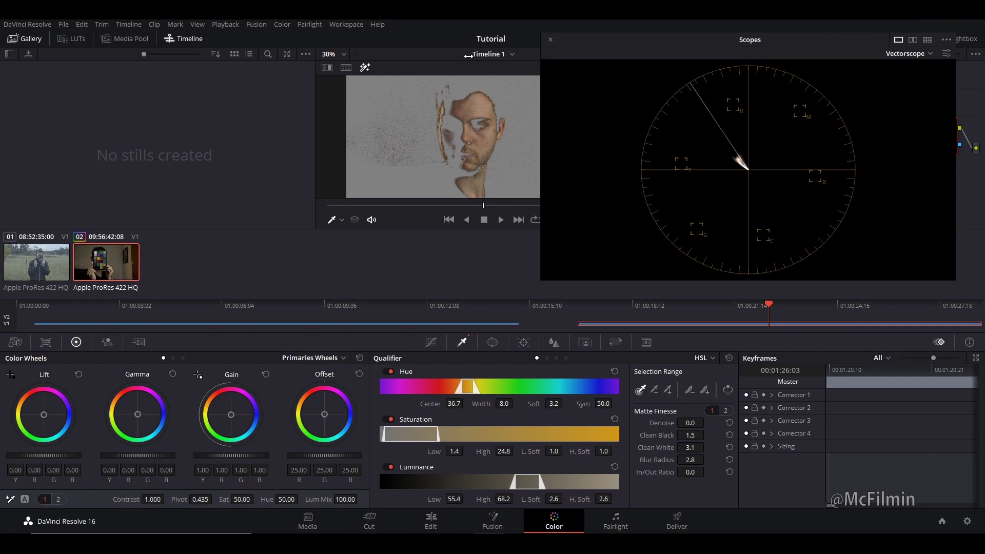
pyautogui.moveTo(439, 433); pyautogui.dragTo(497, 434)
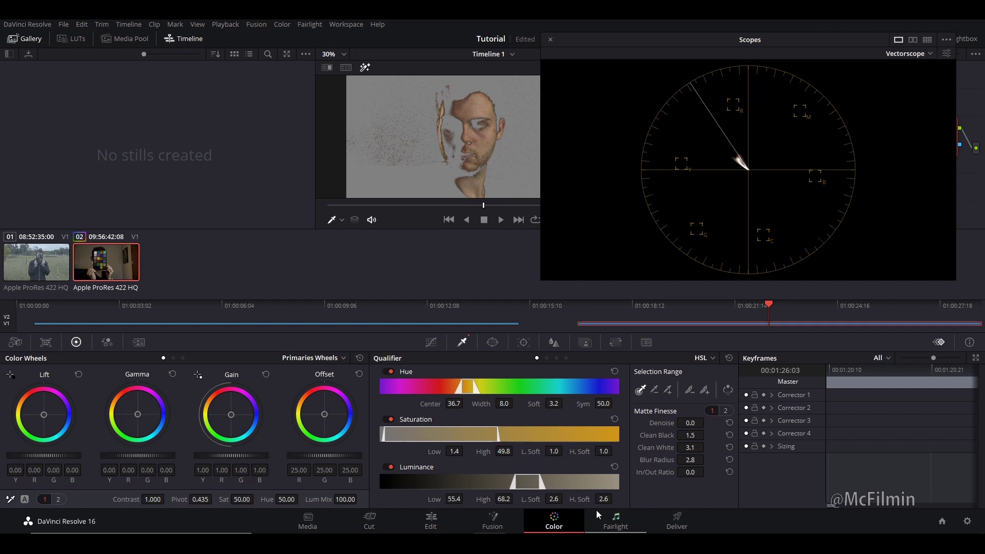
# On node 04's Hue vs Hue curve, add swatch points and raise the red point by 8.04
pyautogui.click(439, 344)
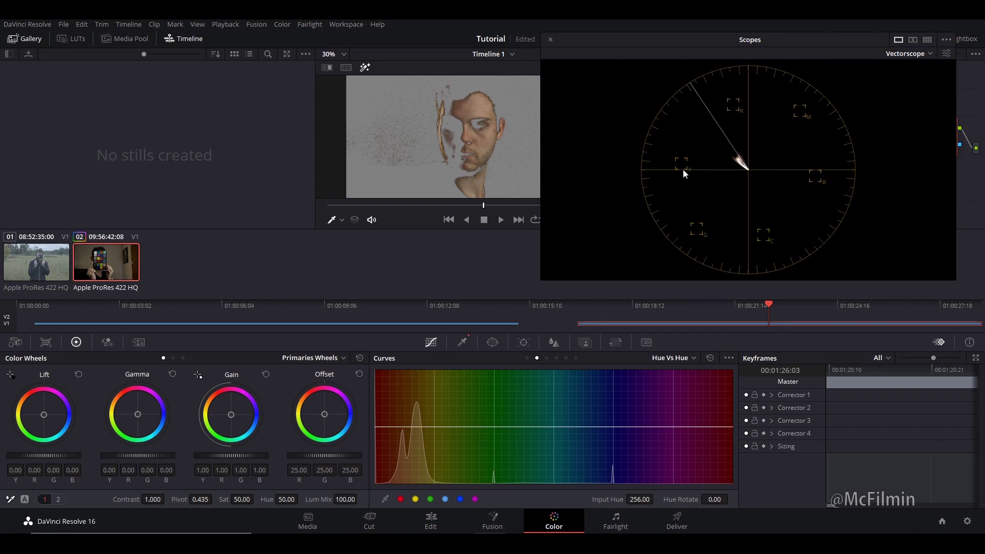
pyautogui.click(416, 499)
pyautogui.click(401, 499)
pyautogui.moveTo(398, 429); pyautogui.dragTo(399, 425)
# Close the floating scopes, turn off Highlight, and scrub back to an earlier frame
pyautogui.click(550, 39)
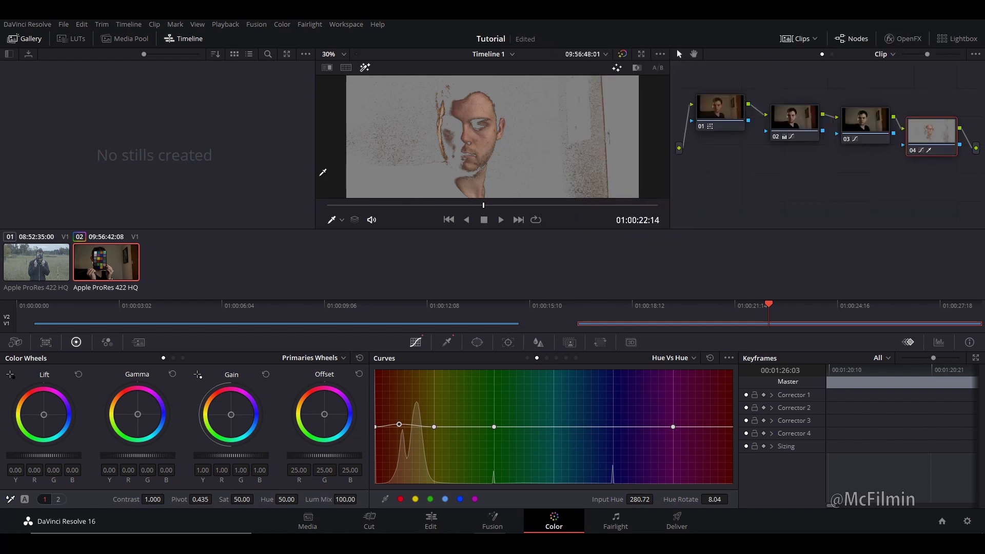
pyautogui.click(363, 67)
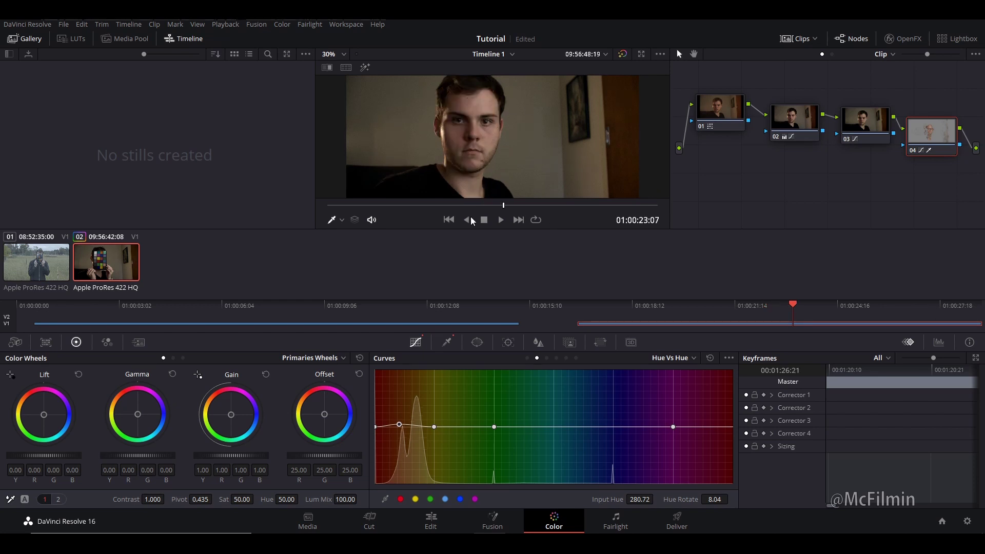
pyautogui.moveTo(482, 206); pyautogui.dragTo(525, 206)
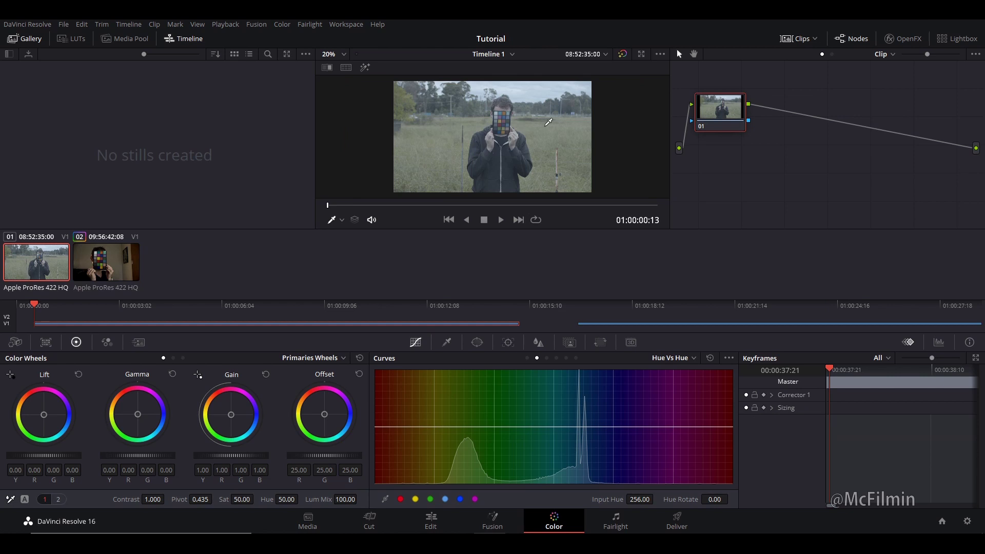
# Review the indoor chart clip 02, then switch to the field clip 01
pyautogui.click(115, 272)
pyautogui.moveTo(413, 205); pyautogui.dragTo(328, 232)
pyautogui.click(54, 266)
# Apply the Arri Alexa LogC to Rec709 3D LUT to node 01
pyautogui.rightClick(721, 110)
pyautogui.moveTo(754, 161)
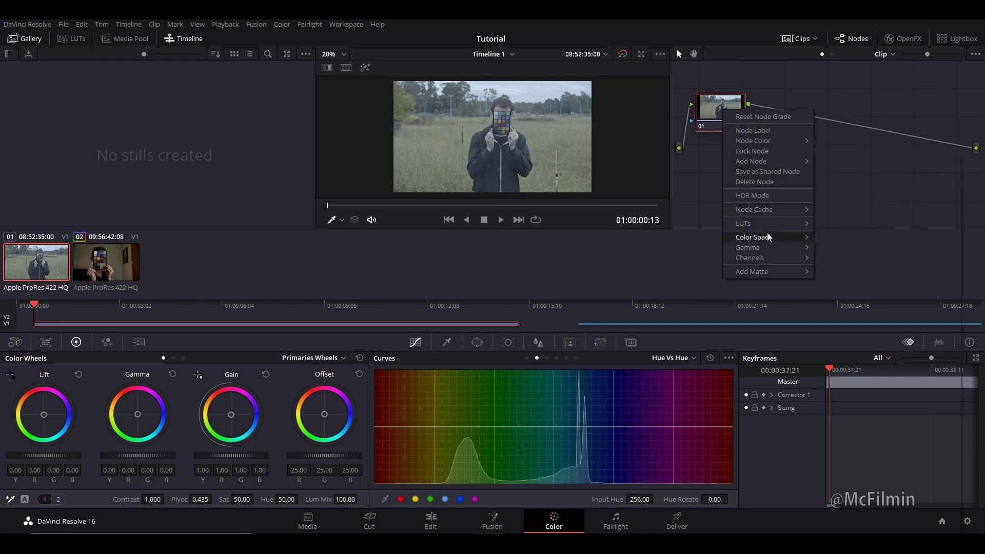
pyautogui.moveTo(768, 235)
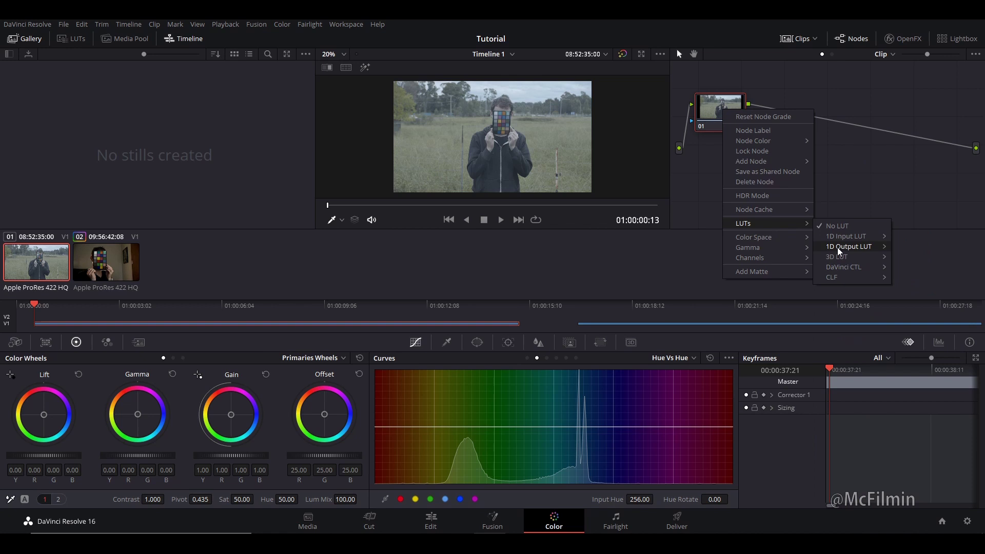
pyautogui.moveTo(837, 257)
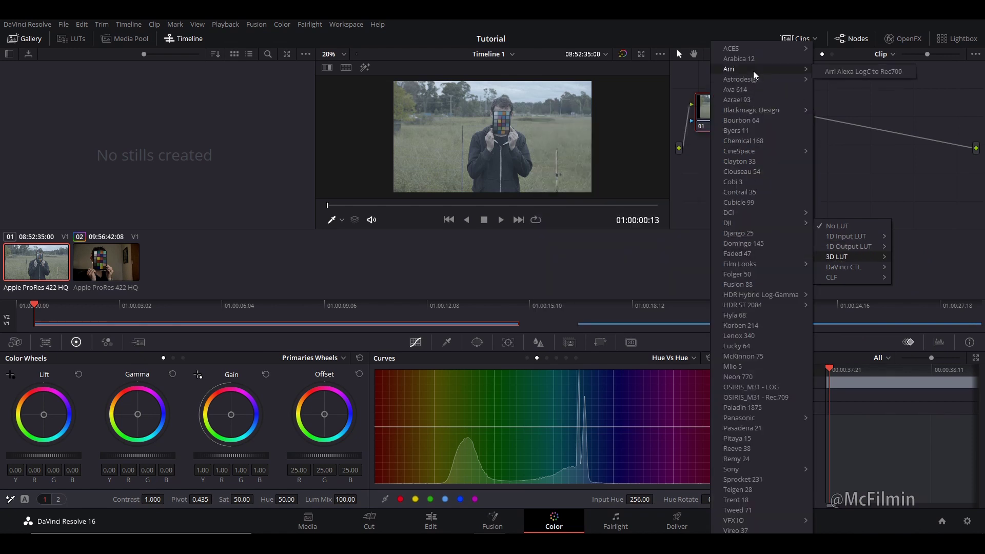
pyautogui.moveTo(753, 71)
pyautogui.click(833, 73)
pyautogui.scroll(1, 533, 157)
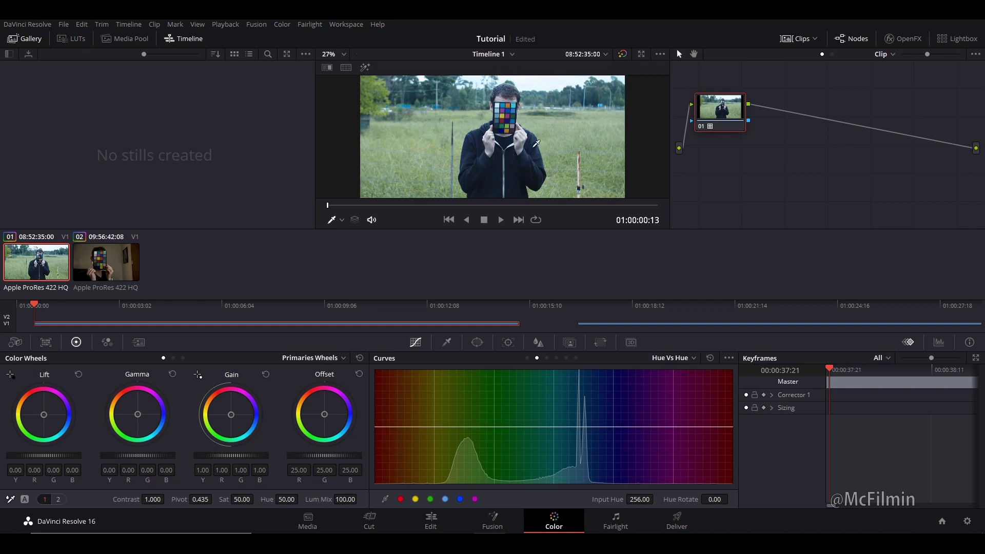
pyautogui.rightClick(718, 118)
# Remove node 01's LUT and choose Datacolor SpyderCheckr 24 as the Color Match chart
pyautogui.click(739, 119)
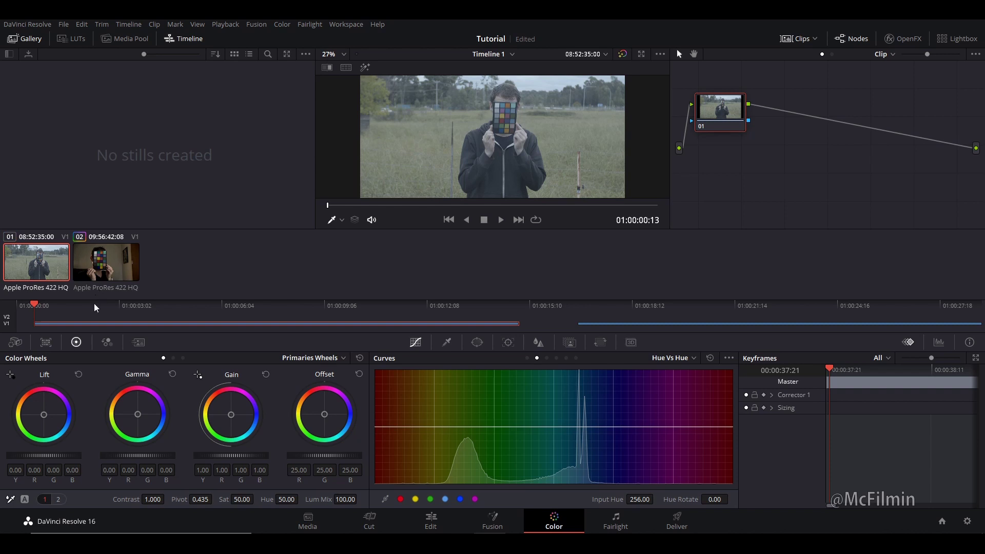
pyautogui.click(46, 343)
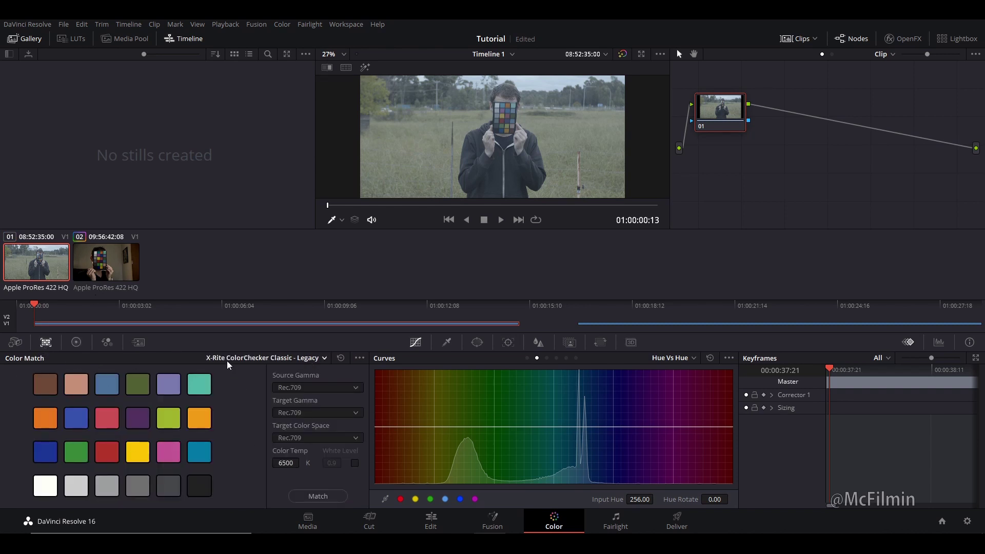
pyautogui.click(296, 359)
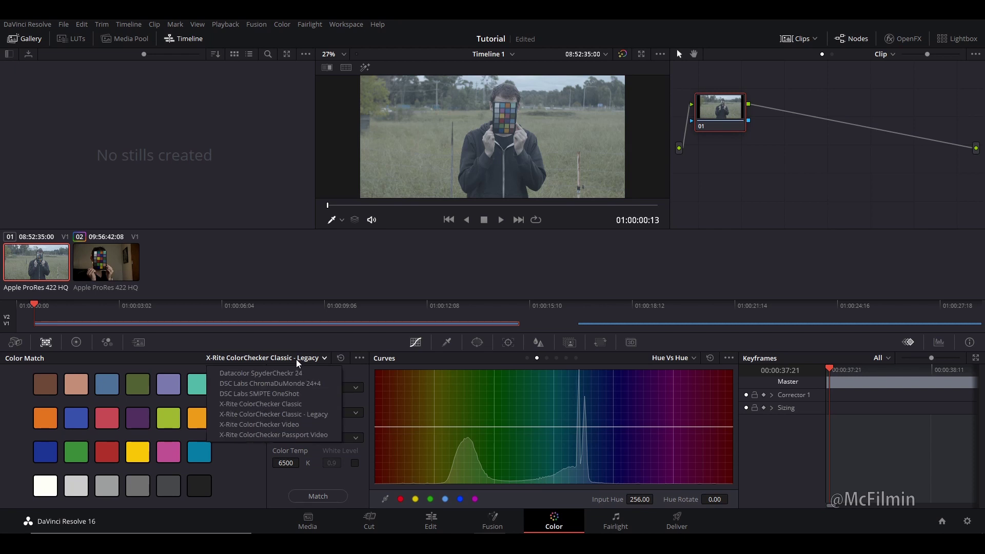
pyautogui.click(282, 373)
pyautogui.click(281, 360)
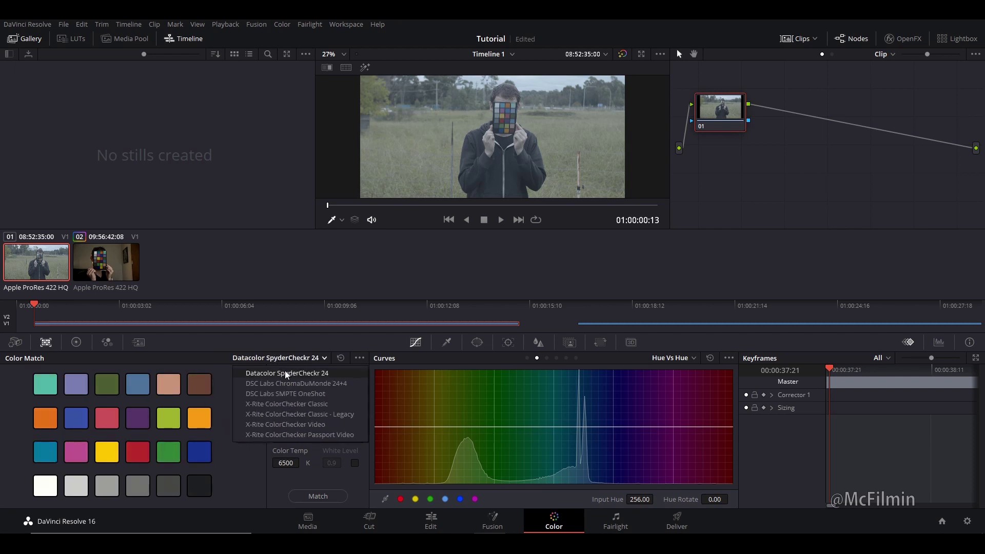
pyautogui.click(284, 371)
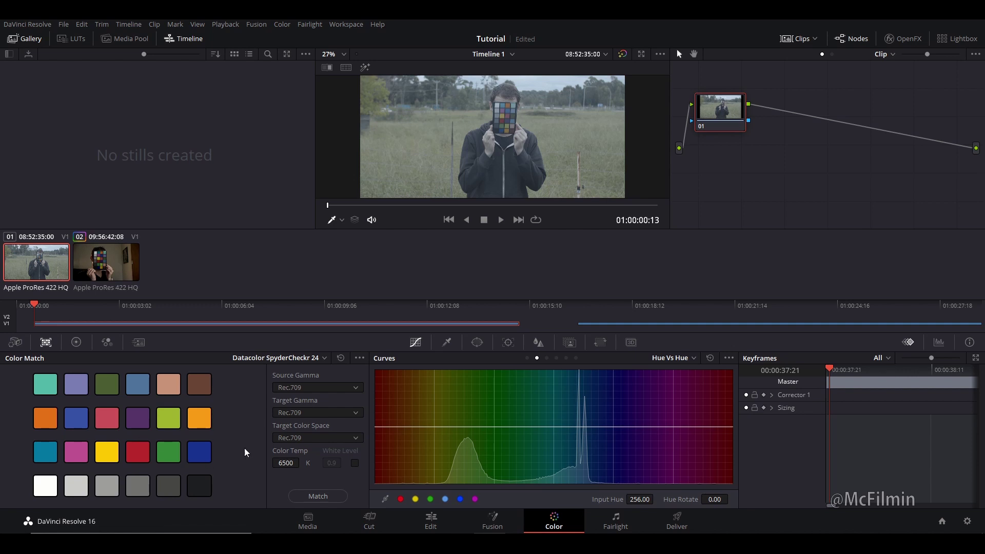
# Show the chart grid overlay, set source gamma to Blackmagic Design Film, and fit the grid over the chart
pyautogui.click(337, 217)
pyautogui.click(365, 319)
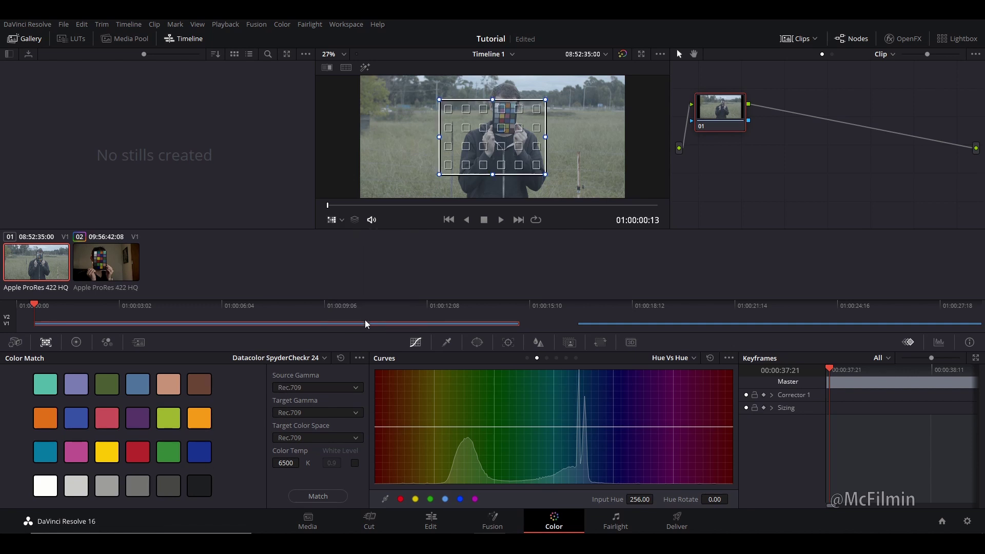
pyautogui.click(299, 388)
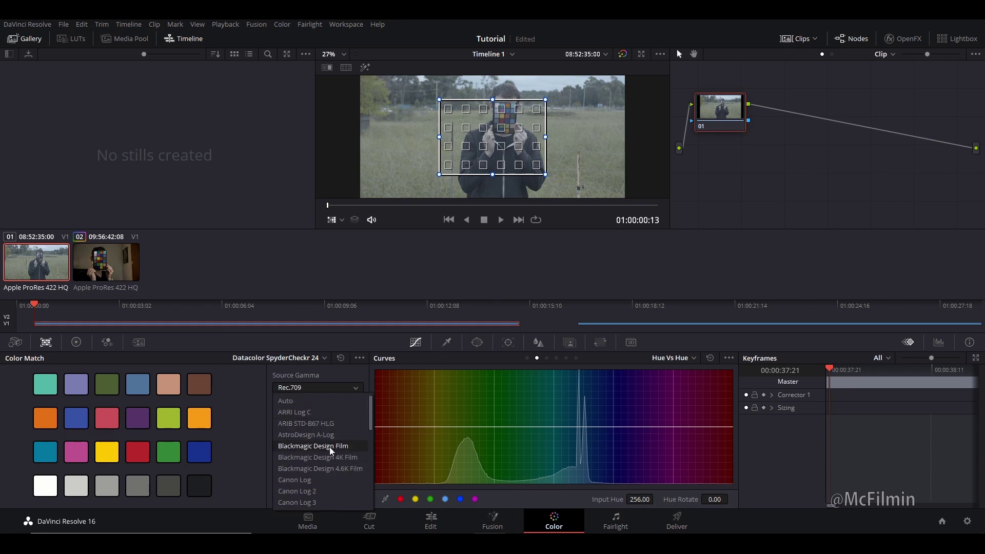
pyautogui.click(330, 446)
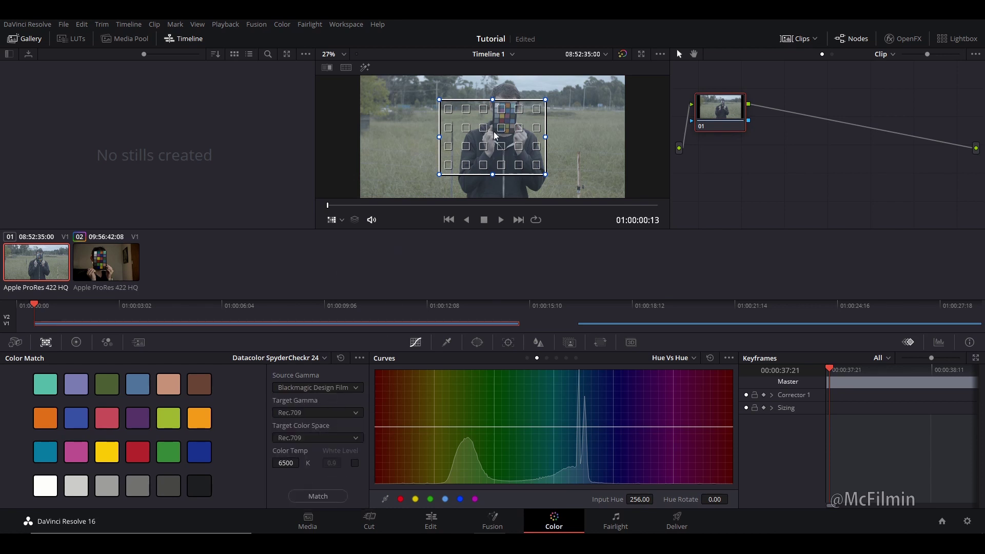
pyautogui.moveTo(439, 100); pyautogui.dragTo(515, 100)
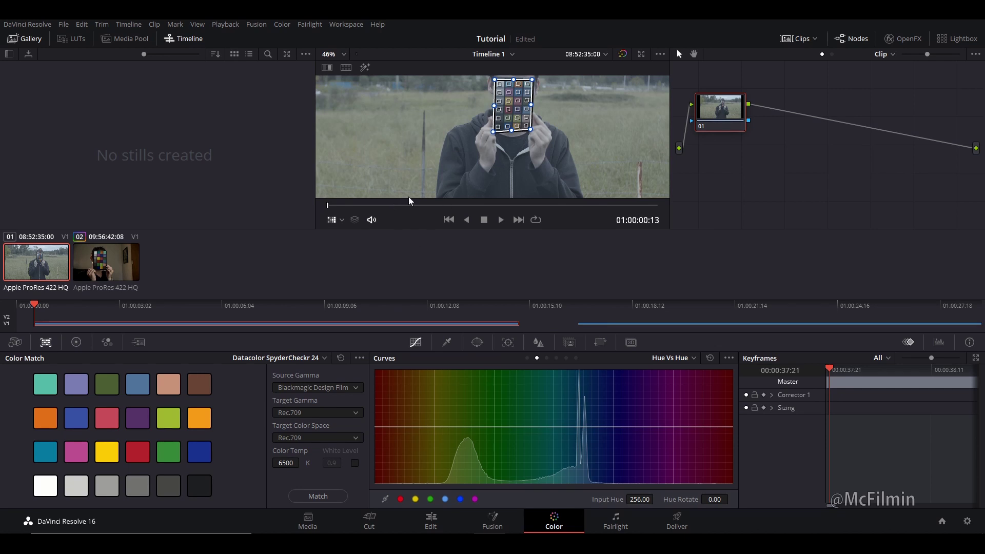
pyautogui.scroll(-5, 493, 139)
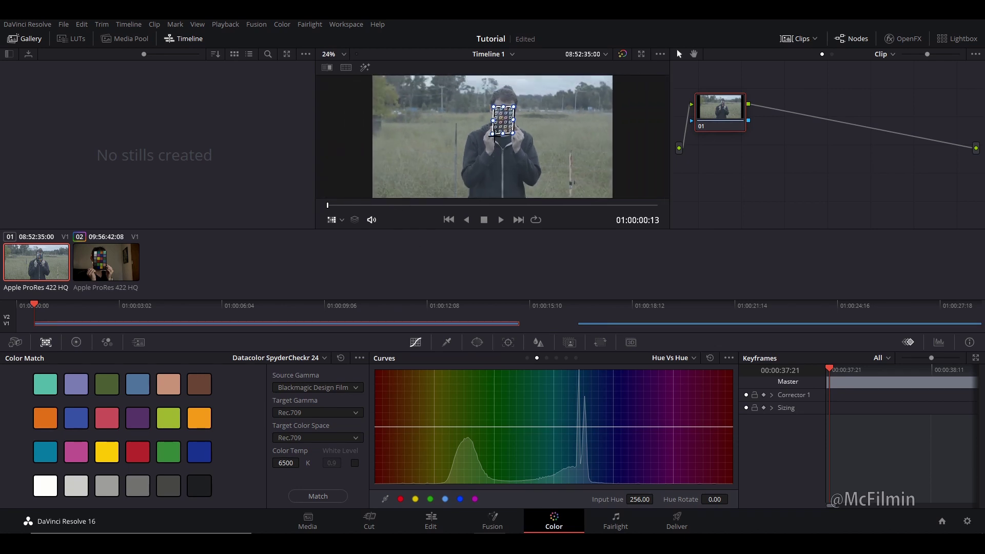
pyautogui.scroll(3, 493, 137)
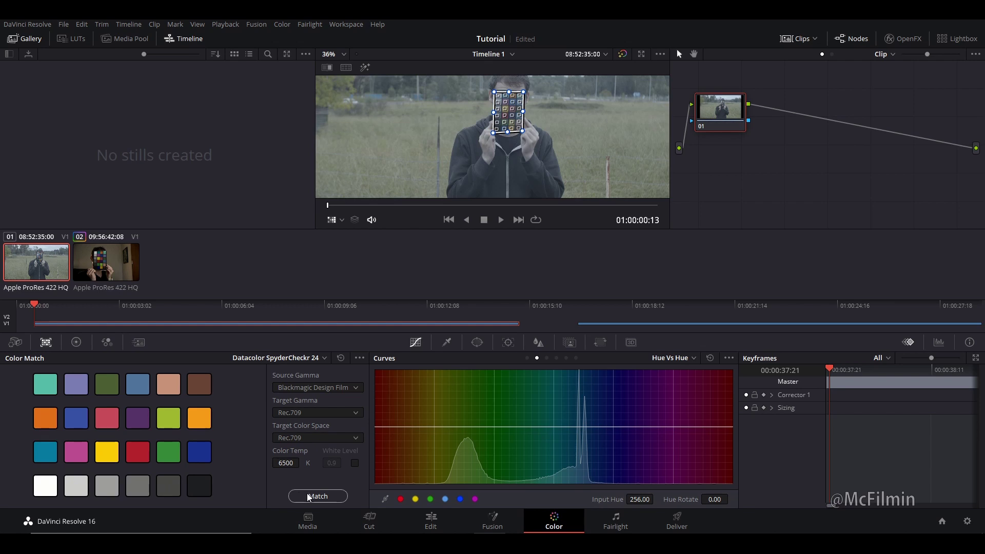
# Match the field clip's colours to the chart and jump ahead to 01:00:03:20
pyautogui.click(307, 493)
pyautogui.scroll(-2, 391, 149)
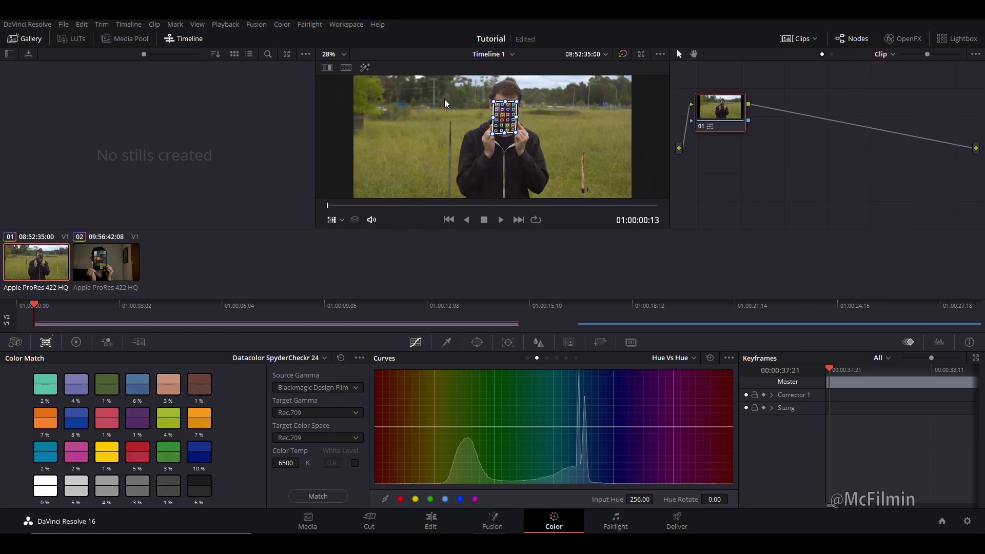
pyautogui.scroll(3, 427, 130)
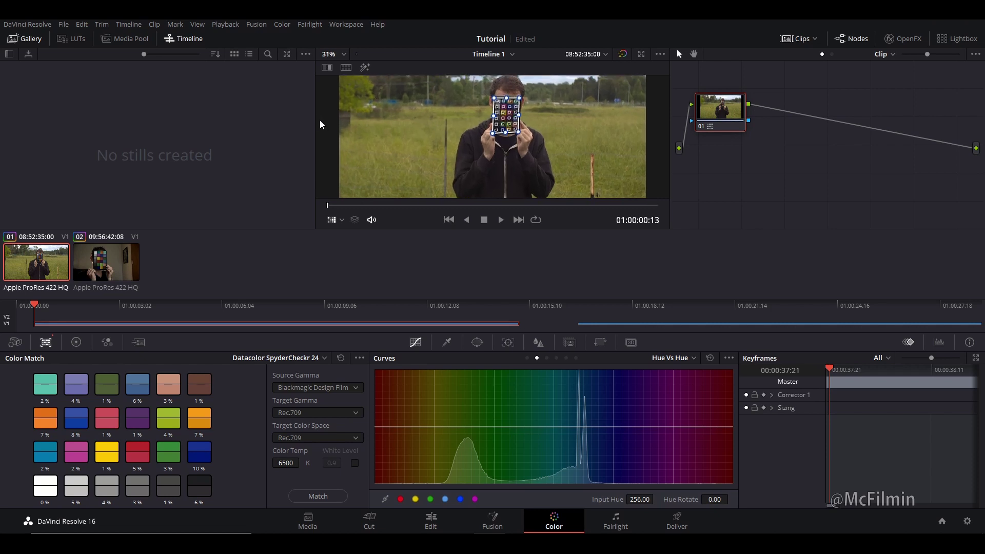
pyautogui.scroll(4, 447, 125)
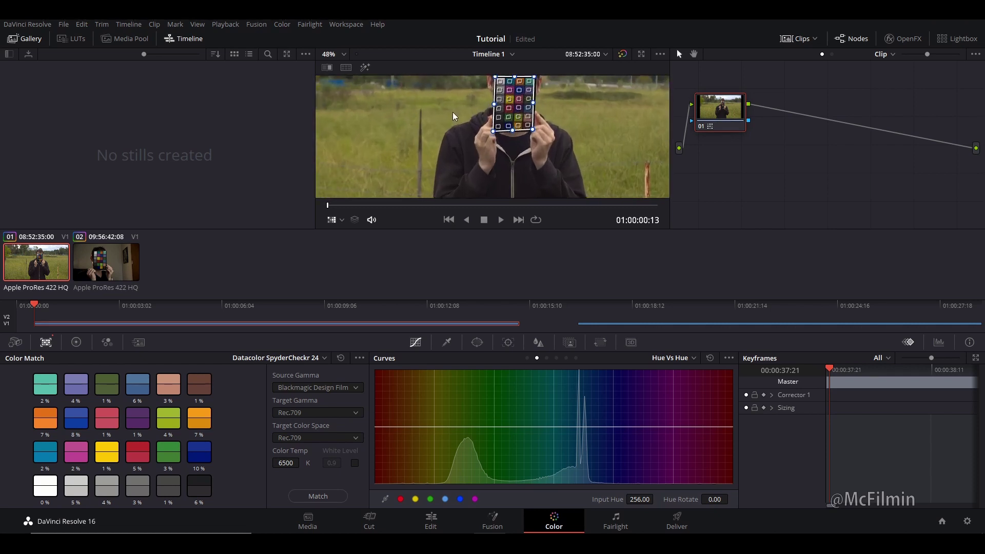
pyautogui.scroll(-3, 435, 132)
pyautogui.scroll(-1, 436, 132)
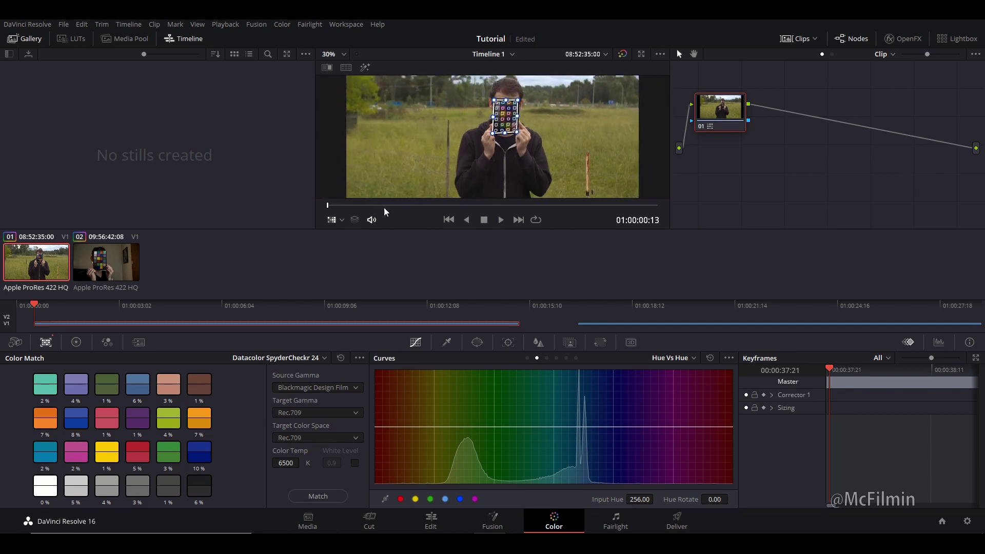
pyautogui.moveTo(387, 208); pyautogui.dragTo(402, 206)
# Turn the viewer overlay off and scrub through the matched clip to 01:00:05:09
pyautogui.click(341, 221)
pyautogui.click(349, 235)
pyautogui.scroll(3, 446, 131)
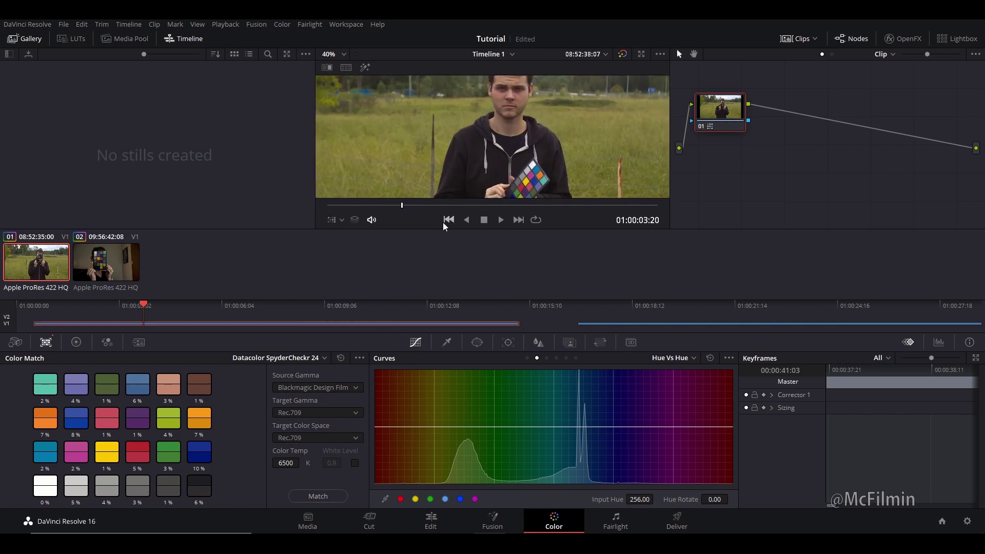
pyautogui.moveTo(414, 208); pyautogui.dragTo(511, 207)
pyautogui.scroll(-1, 497, 109)
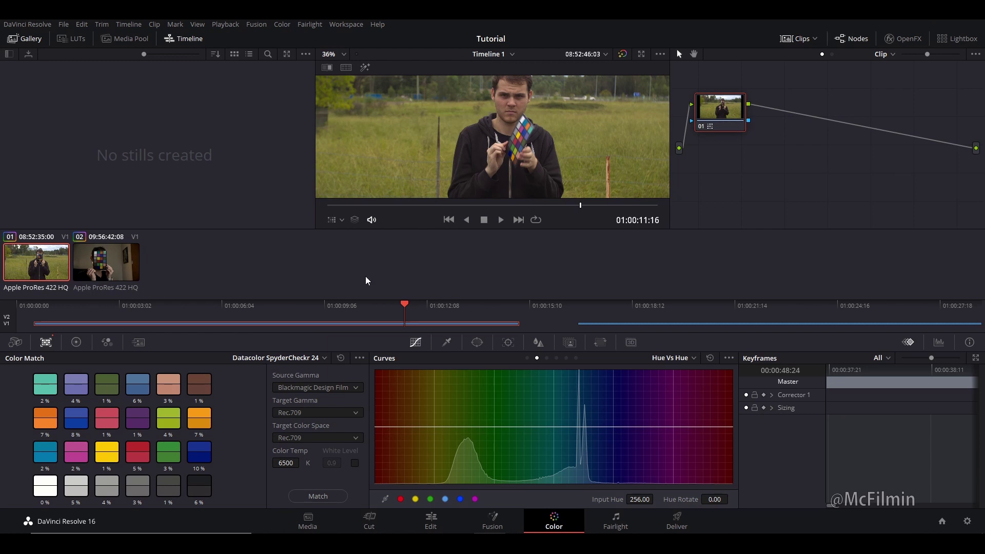
pyautogui.moveTo(591, 207); pyautogui.dragTo(437, 207)
# Add corrector node 02 and qualify the face's skin tones, widening the hue range and softening the matte
pyautogui.rightClick(804, 125)
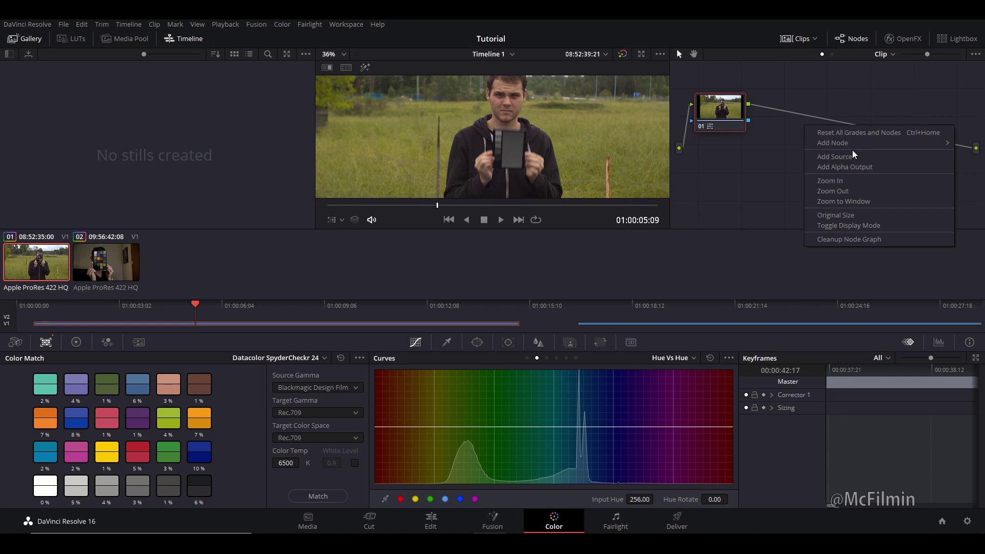
pyautogui.moveTo(855, 147)
pyautogui.click(754, 143)
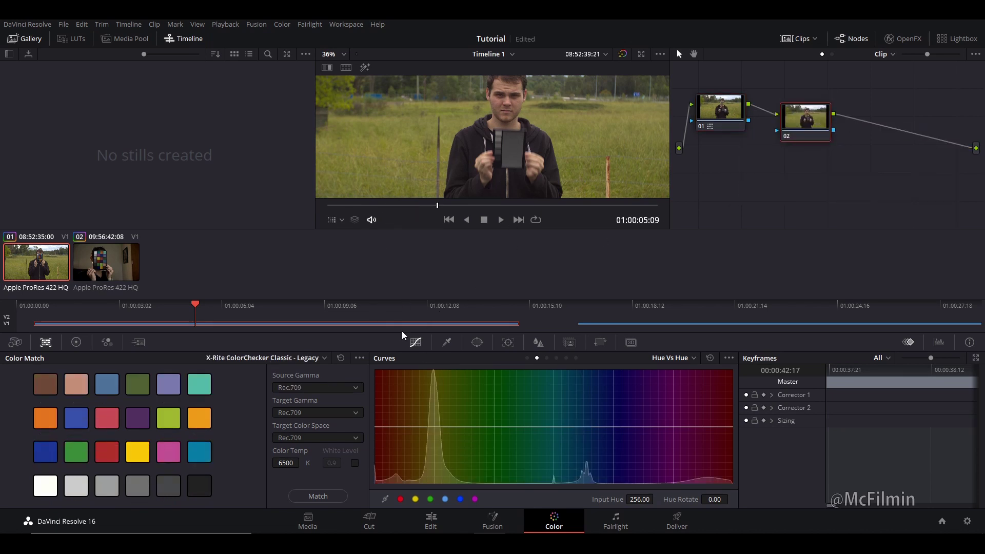
pyautogui.click(446, 342)
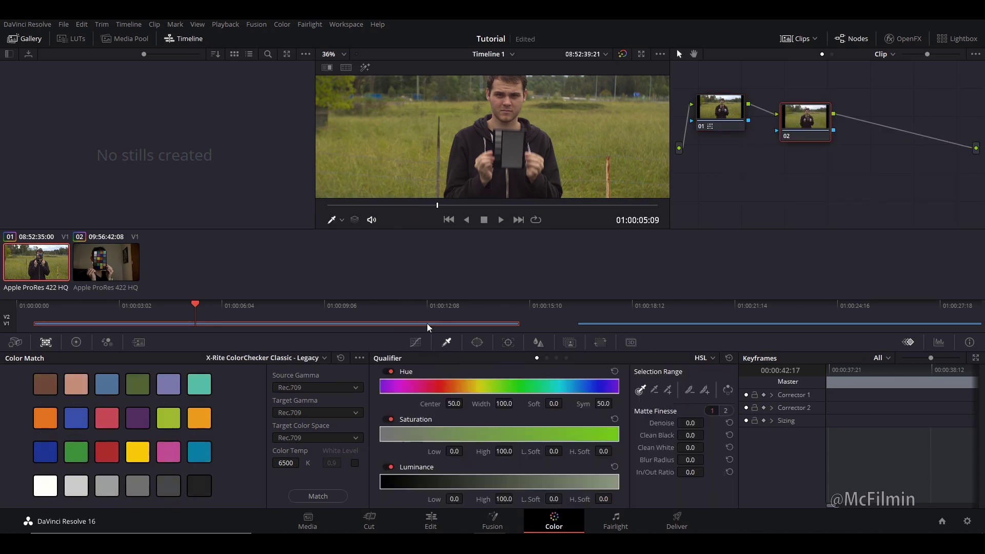
pyautogui.click(519, 103)
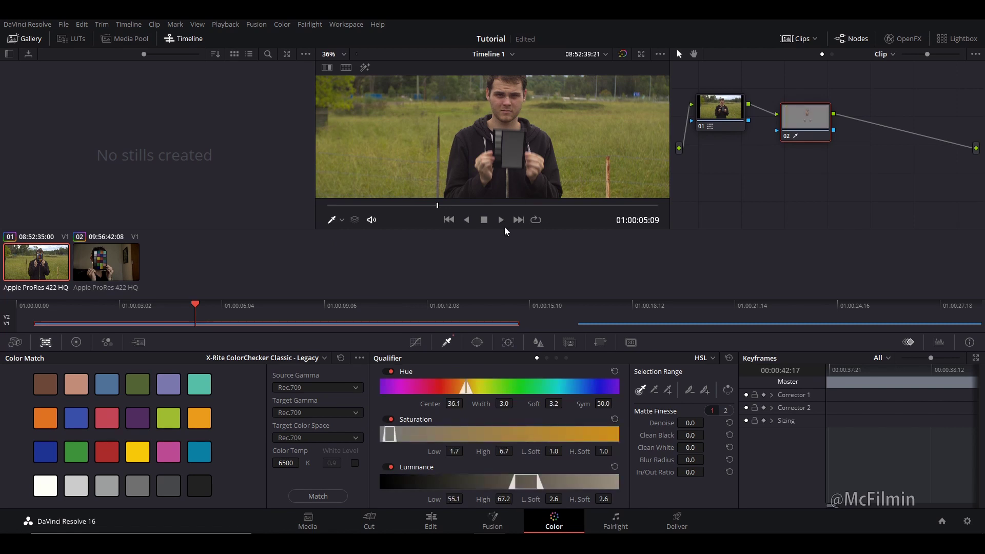
pyautogui.click(364, 68)
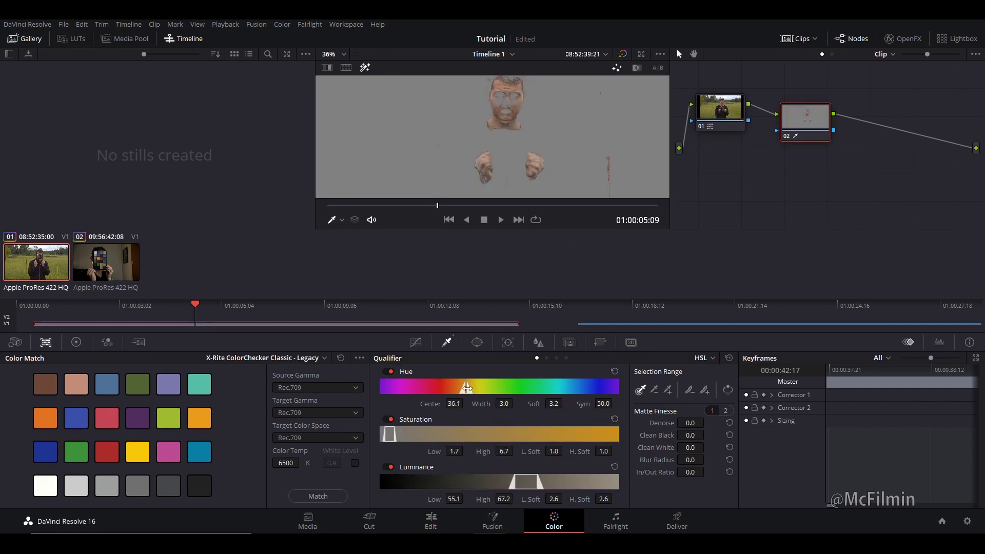
pyautogui.moveTo(470, 391); pyautogui.dragTo(477, 392)
pyautogui.moveTo(677, 459); pyautogui.dragTo(687, 460)
# Rotate the skin hue to -1.61 on a Hue vs Hue point, then show the full, fitted image
pyautogui.click(939, 342)
pyautogui.click(950, 359)
pyautogui.click(431, 342)
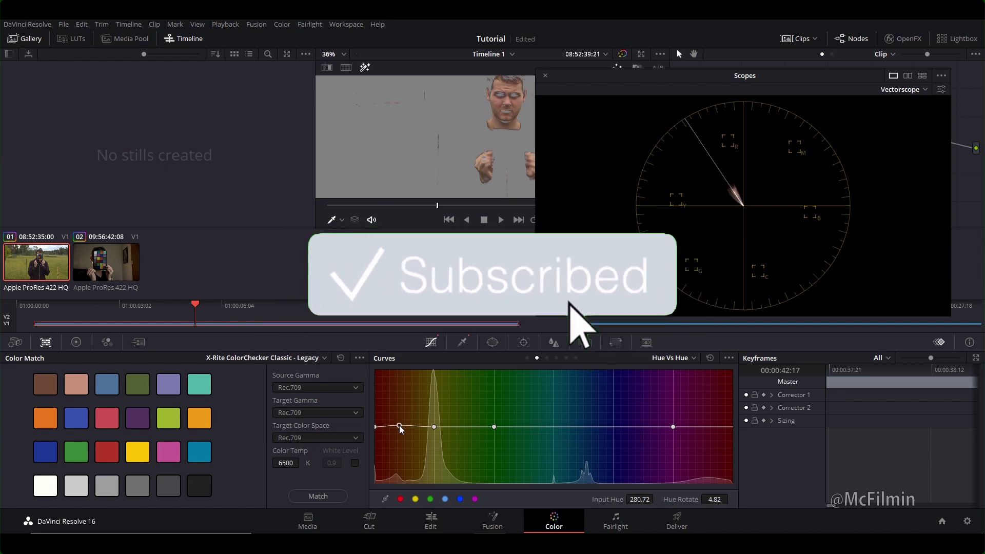
pyautogui.click(401, 427)
pyautogui.moveTo(401, 427); pyautogui.dragTo(402, 427)
pyautogui.click(545, 76)
pyautogui.hotkey('shift', 'h')
pyautogui.hotkey('shift', 'z')
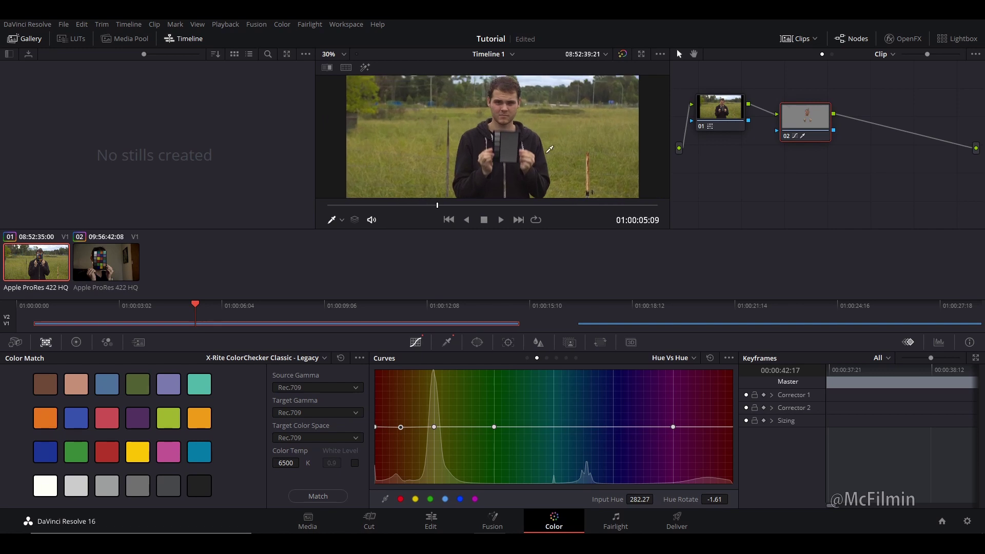